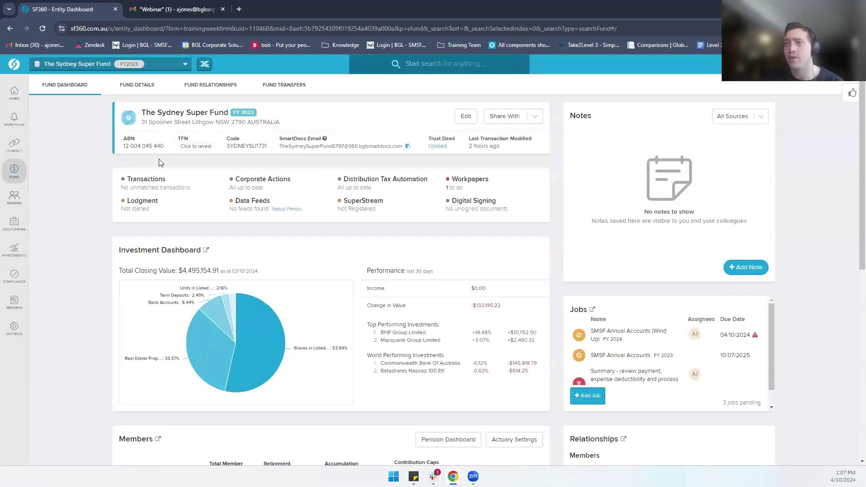
# View the fund's transaction list, followed by its stored documents.
pyautogui.moveTo(15, 230)
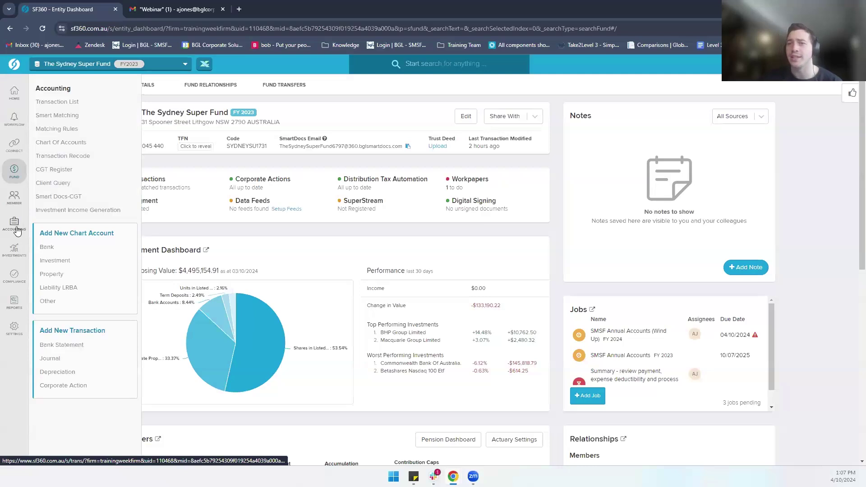
pyautogui.click(15, 231)
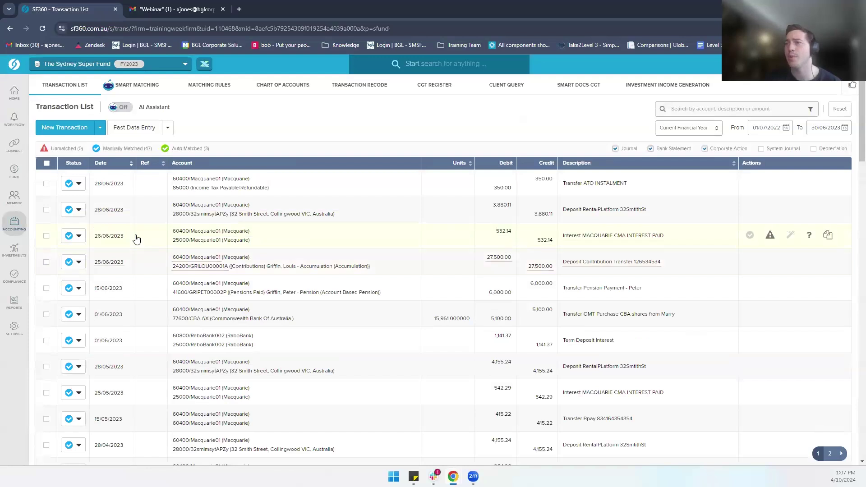
pyautogui.moveTo(14, 307)
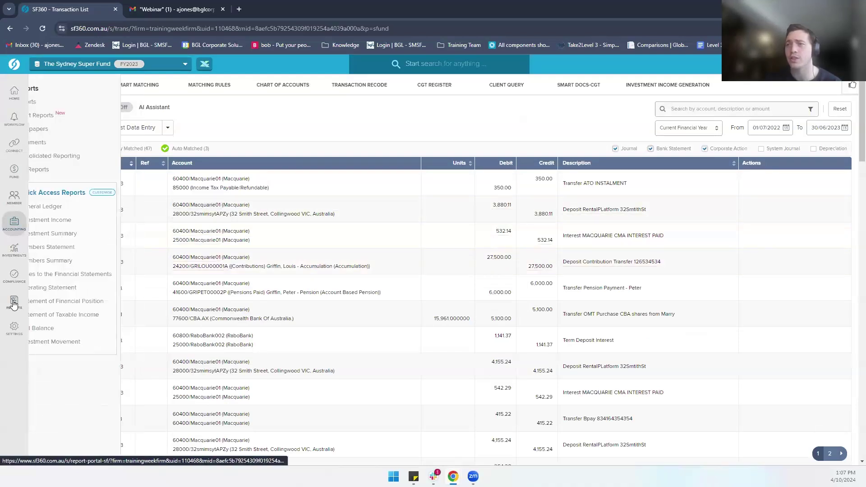
pyautogui.click(67, 147)
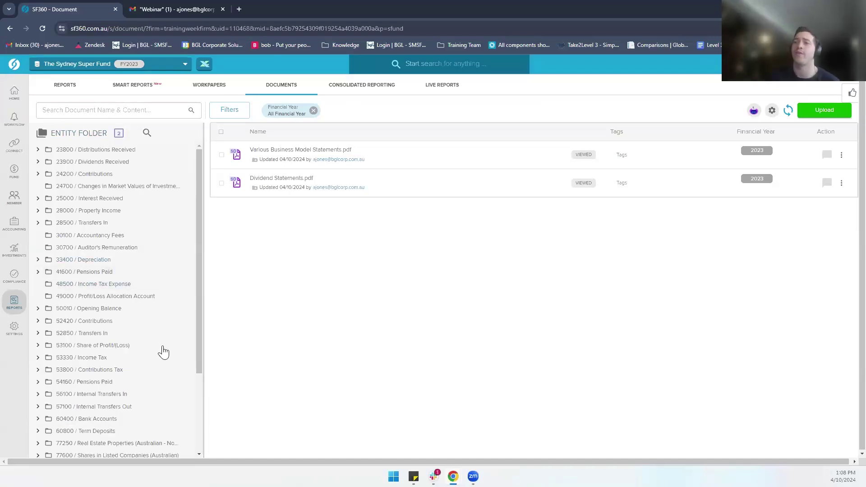
# Return to the fund's transaction list and review the matched transactions for the financial year.
pyautogui.moveTo(14, 223)
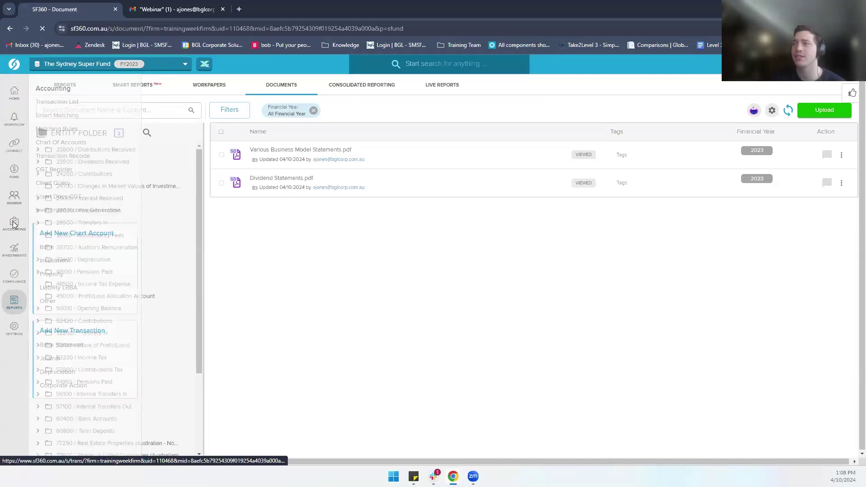
pyautogui.click(23, 222)
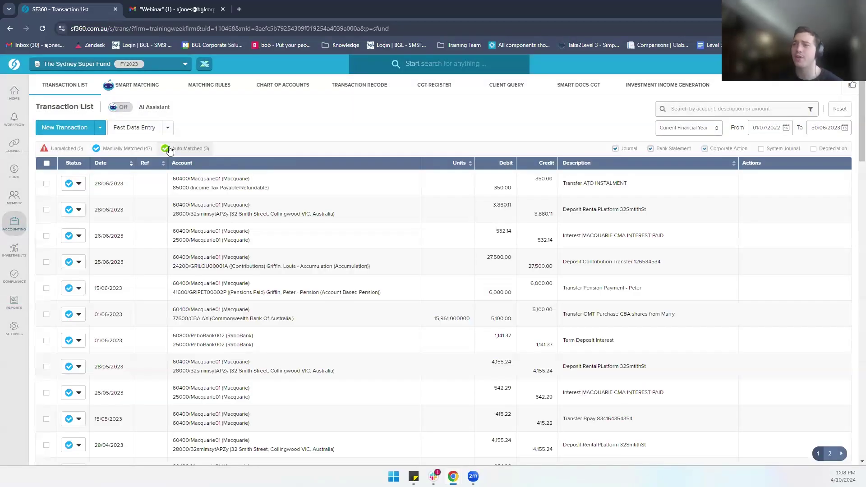
pyautogui.scroll(-2, 275, 311)
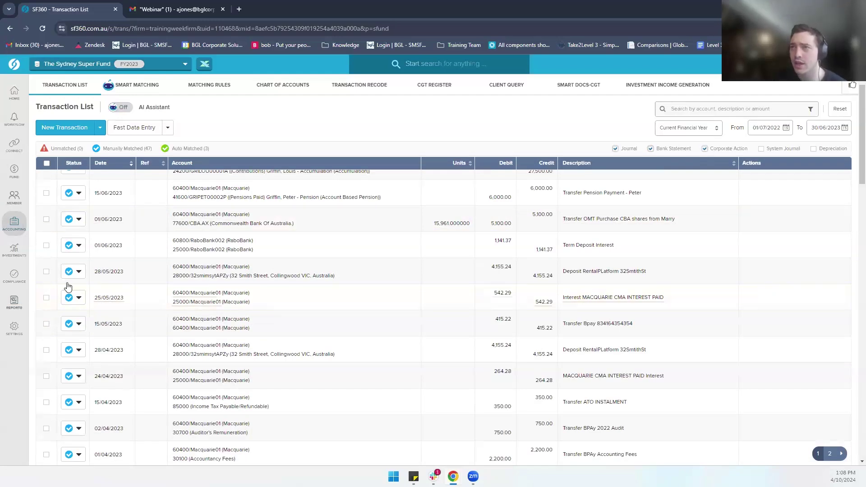
# Start a document upload for the fund and add all PDF files from the Smart Docs folder in Documents.
pyautogui.moveTo(14, 303)
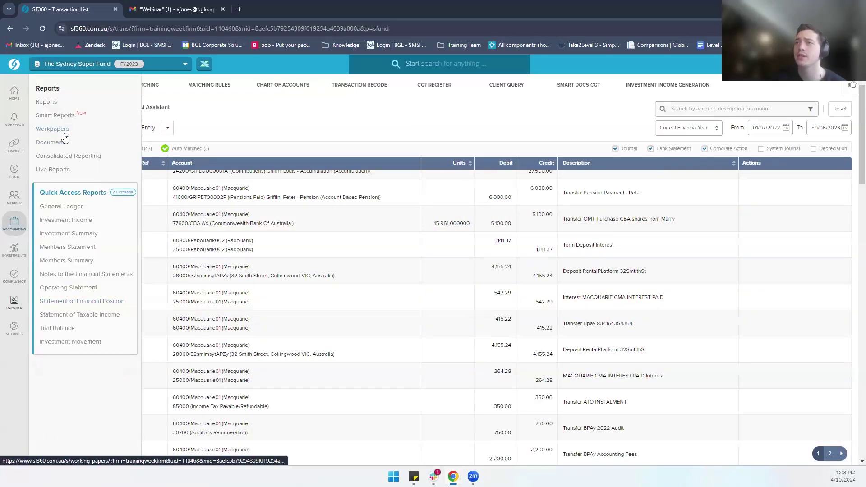
pyautogui.click(64, 143)
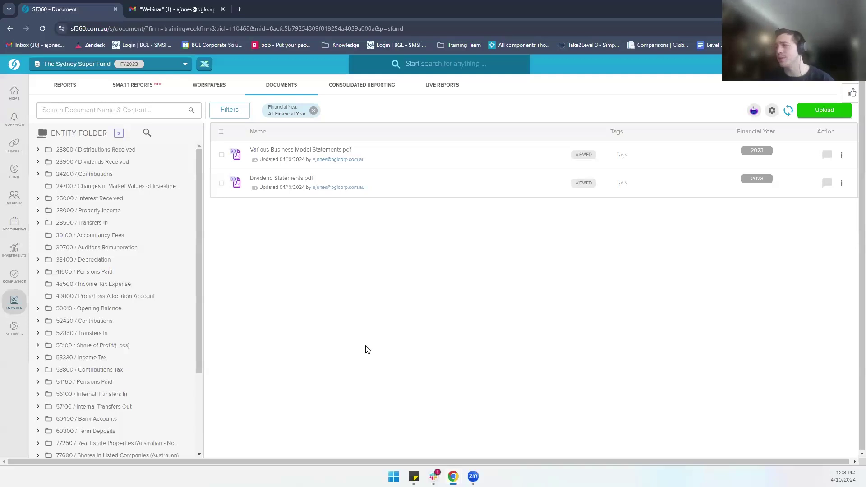
pyautogui.click(819, 109)
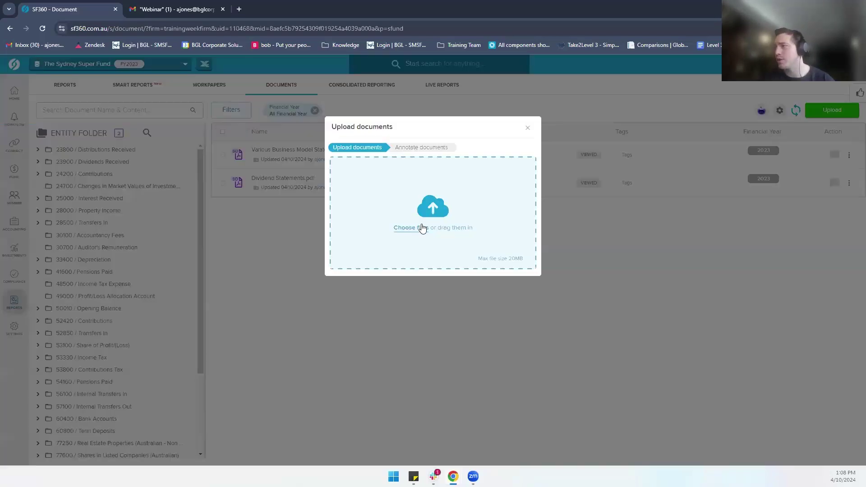
pyautogui.click(376, 230)
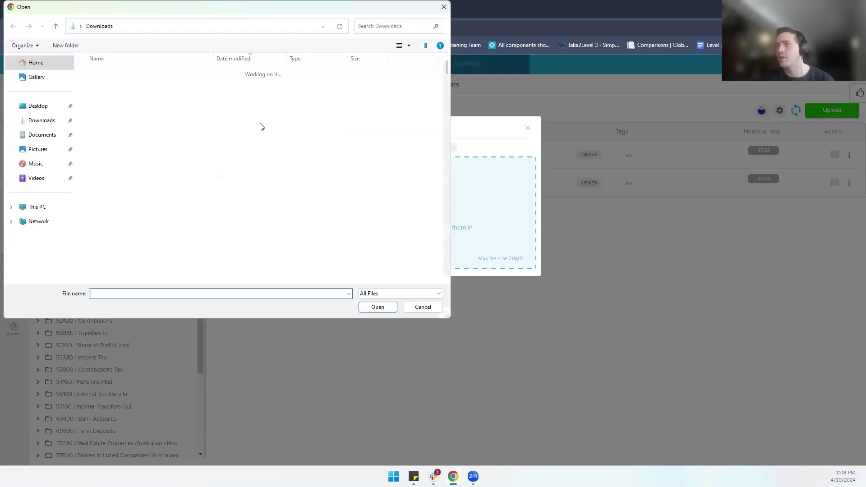
pyautogui.click(41, 136)
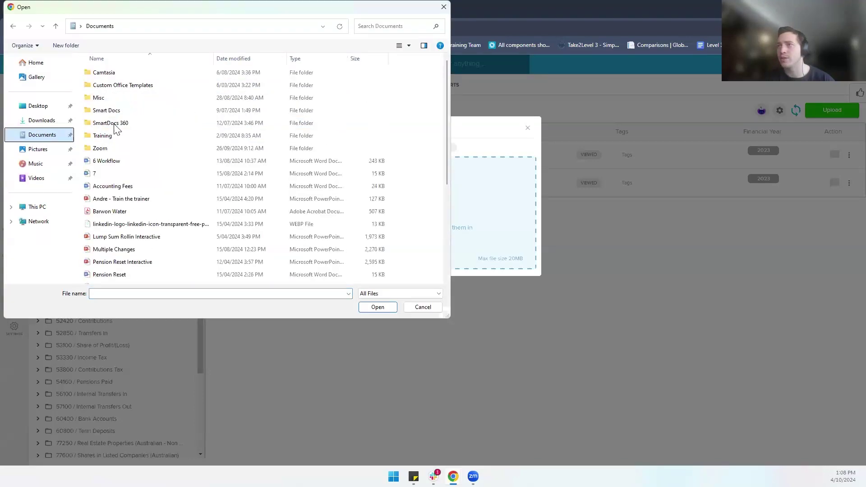
pyautogui.click(151, 113)
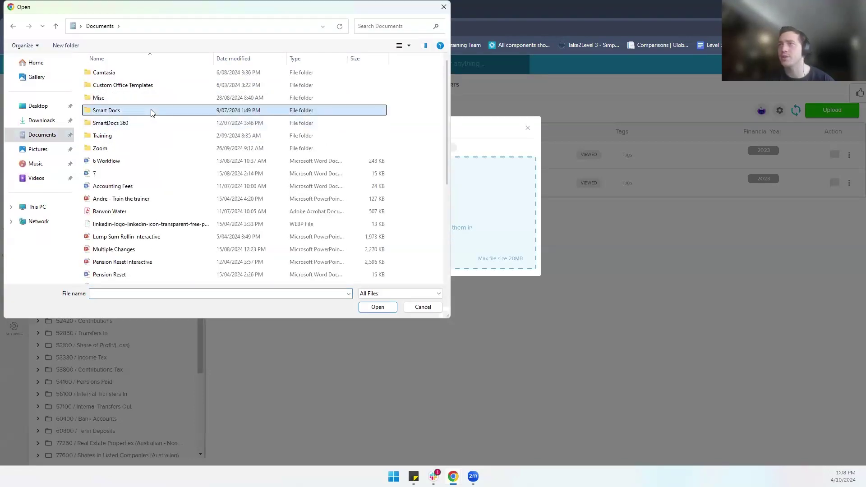
pyautogui.doubleClick(152, 112)
pyautogui.click(131, 73)
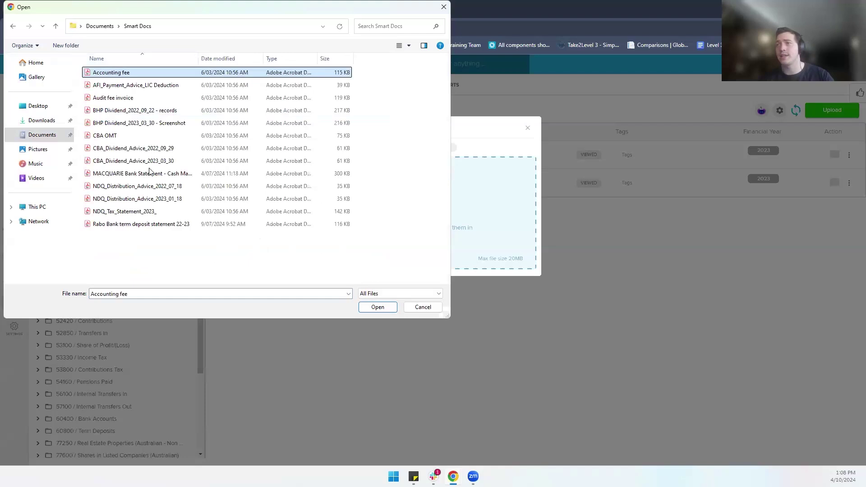
pyautogui.keyDown('shift'); pyautogui.click(158, 226); pyautogui.keyUp('shift')
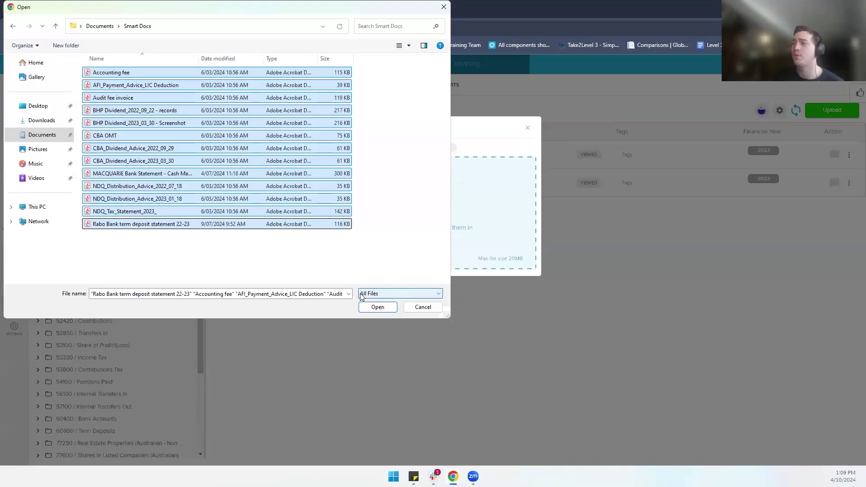
pyautogui.click(375, 312)
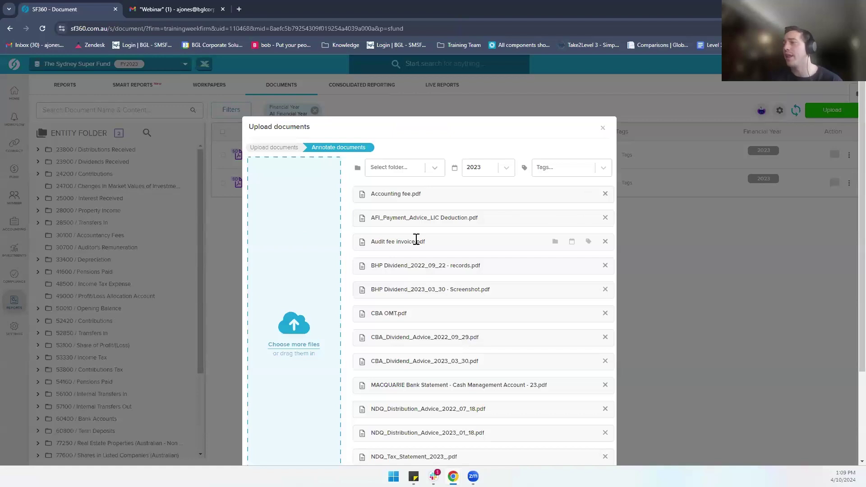
# Assign Accounting fee.pdf to the 30100 Accountancy Fees folder.
pyautogui.scroll(-1, 416, 239)
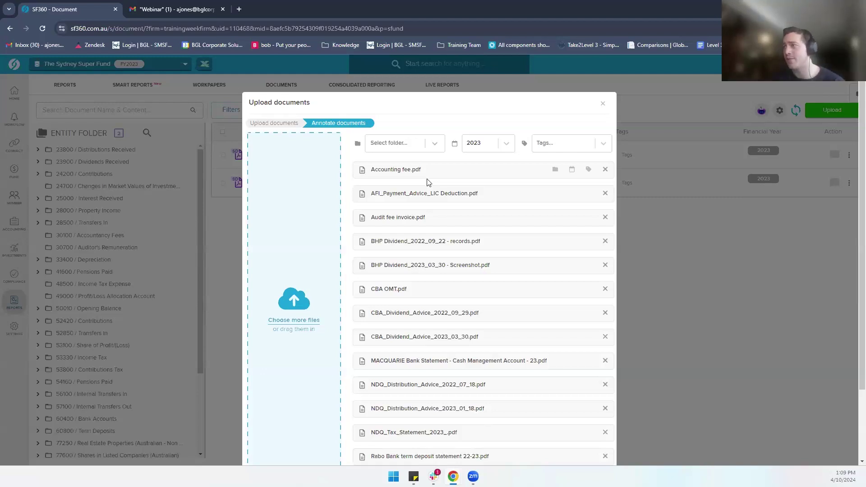
pyautogui.click(556, 171)
pyautogui.click(393, 191)
pyautogui.scroll(-3, 411, 310)
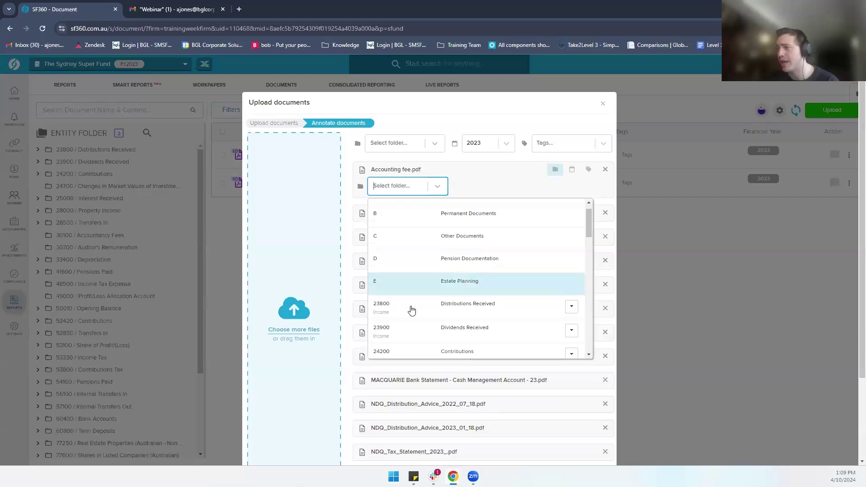
pyautogui.scroll(-1, 412, 310)
pyautogui.scroll(-5, 411, 311)
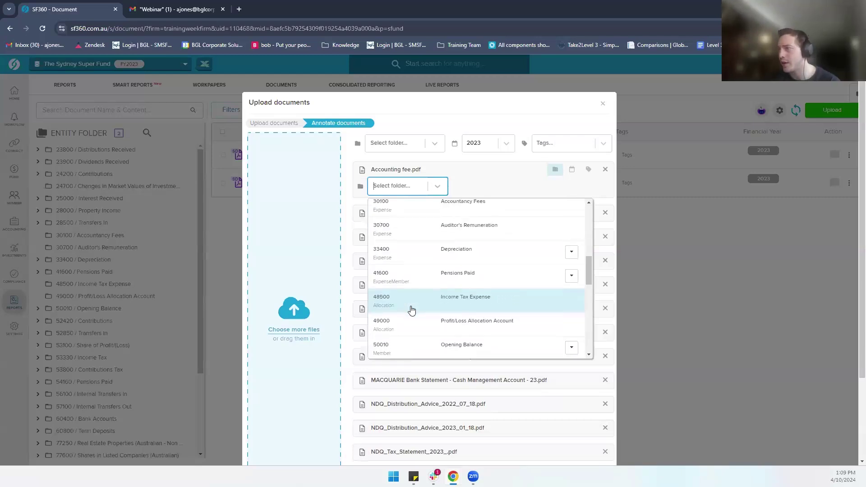
pyautogui.scroll(1, 412, 311)
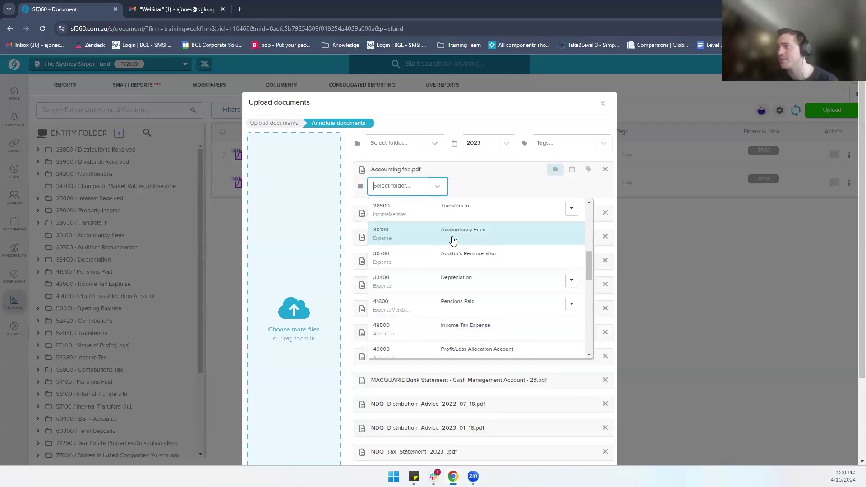
pyautogui.click(453, 240)
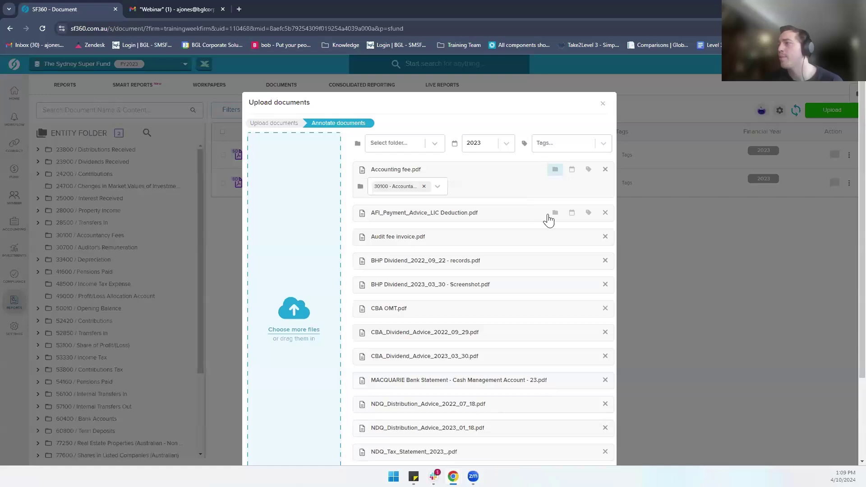
# Assign AFI_Payment_Advice_LIC Deduction.pdf to the 77600/AFI.AX folder for Australian Foundation Investment Company Limited.
pyautogui.click(555, 213)
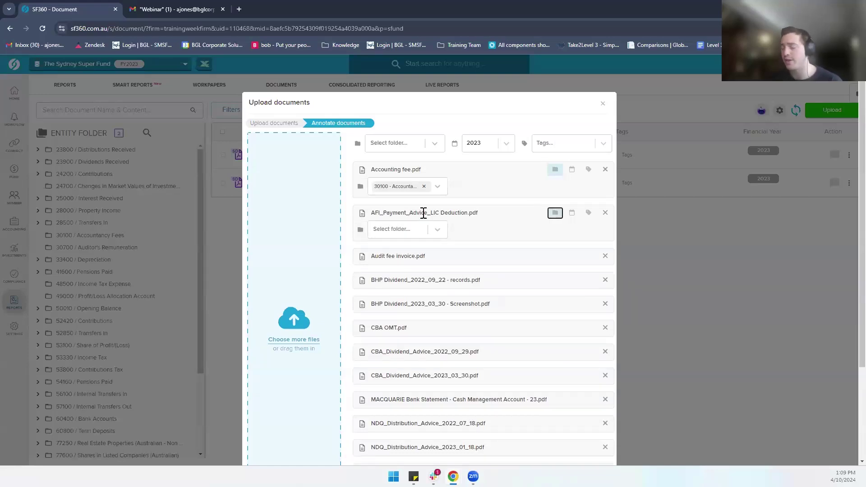
pyautogui.click(391, 232)
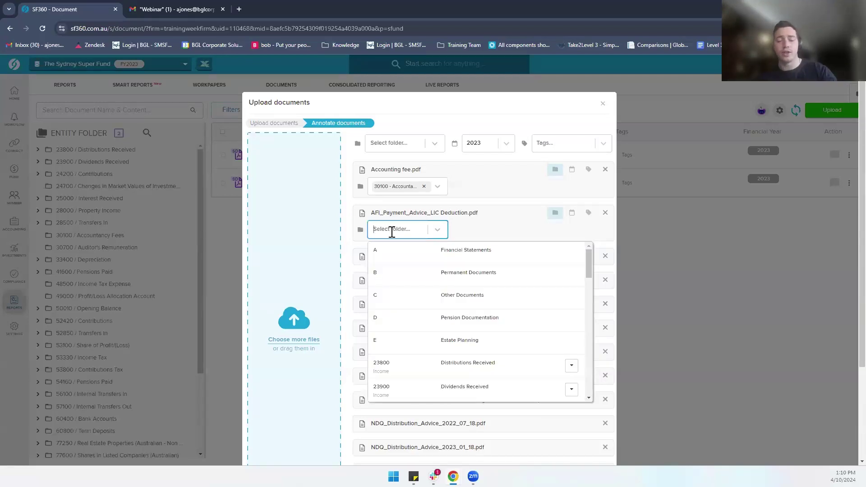
pyautogui.write('AFI')
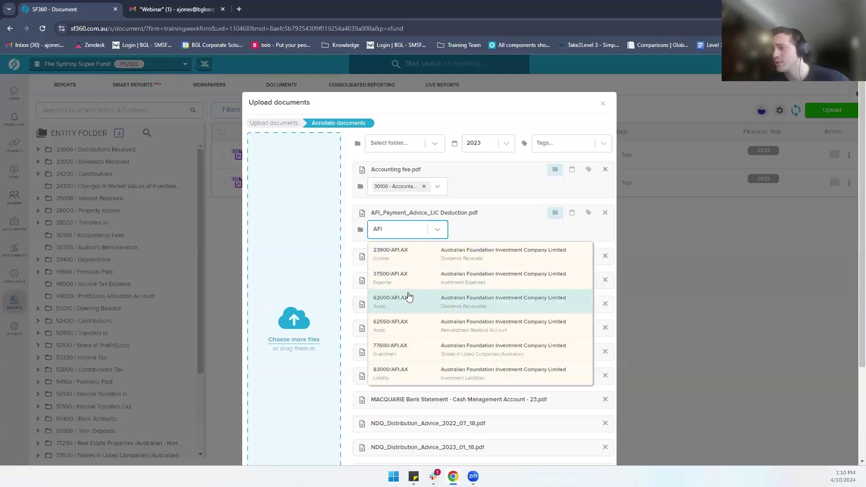
pyautogui.click(394, 351)
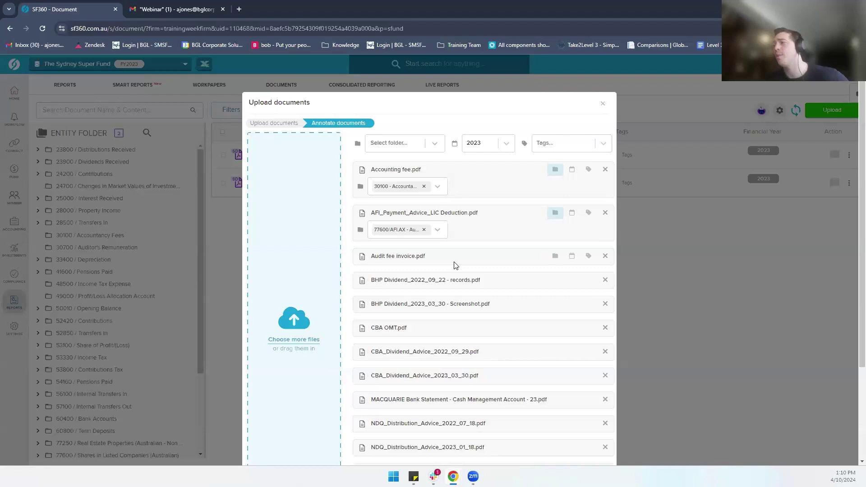
# Assign Audit fee invoice.pdf to the 30700 Auditor's Remuneration folder.
pyautogui.click(555, 258)
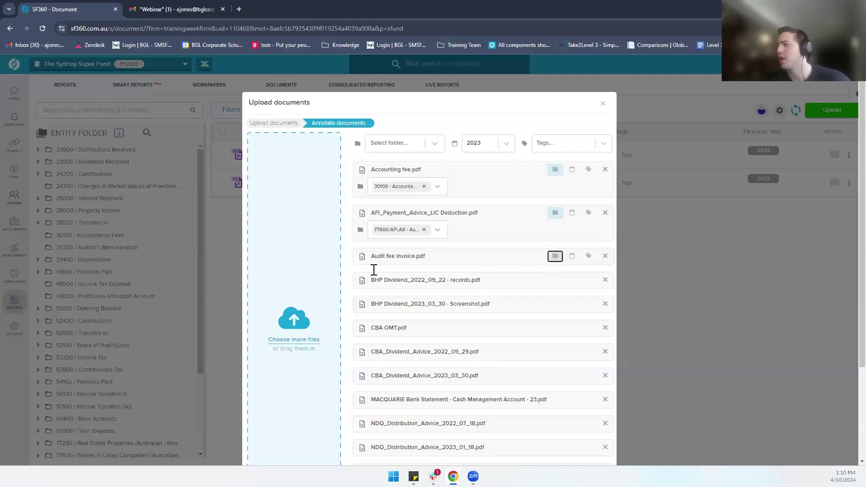
pyautogui.click(388, 278)
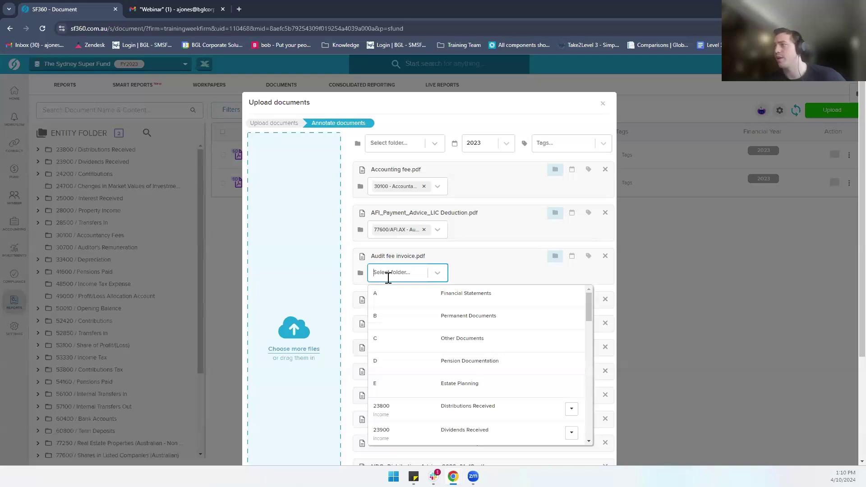
pyautogui.write('Audit')
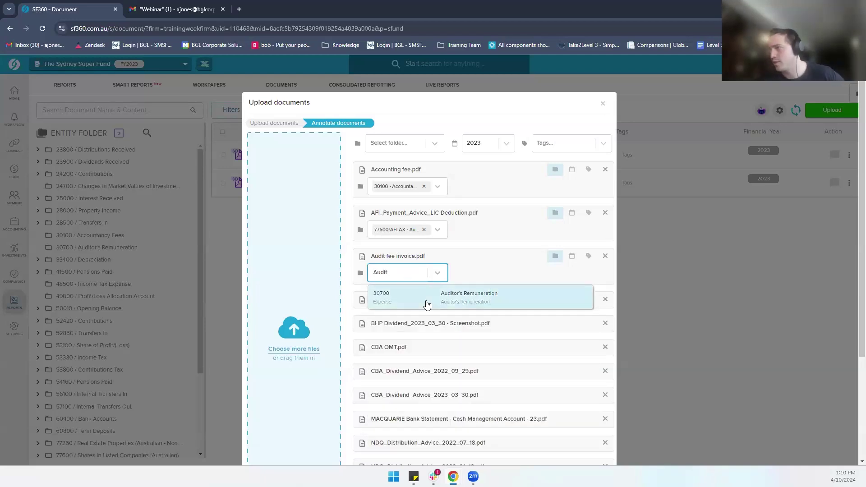
pyautogui.click(425, 301)
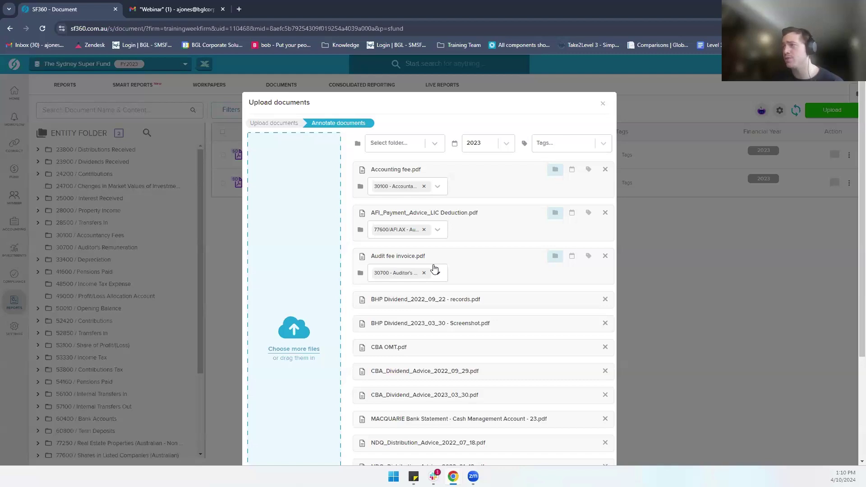
# Set the fund member who has an e-mail on file as the person to be notified, and upload the documents.
pyautogui.scroll(-3, 435, 269)
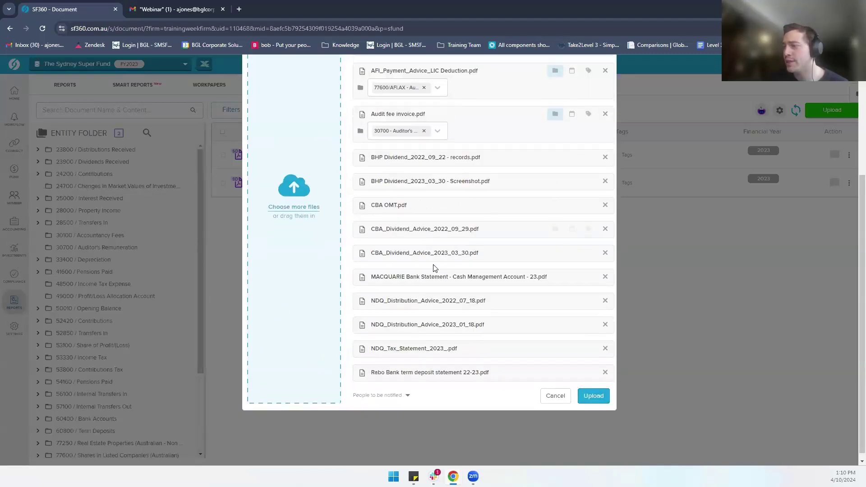
pyautogui.scroll(1, 434, 269)
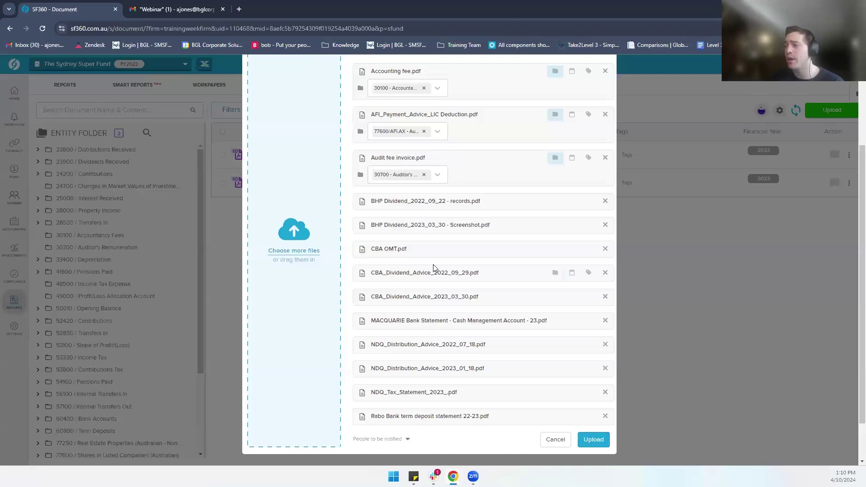
pyautogui.click(374, 445)
pyautogui.click(360, 414)
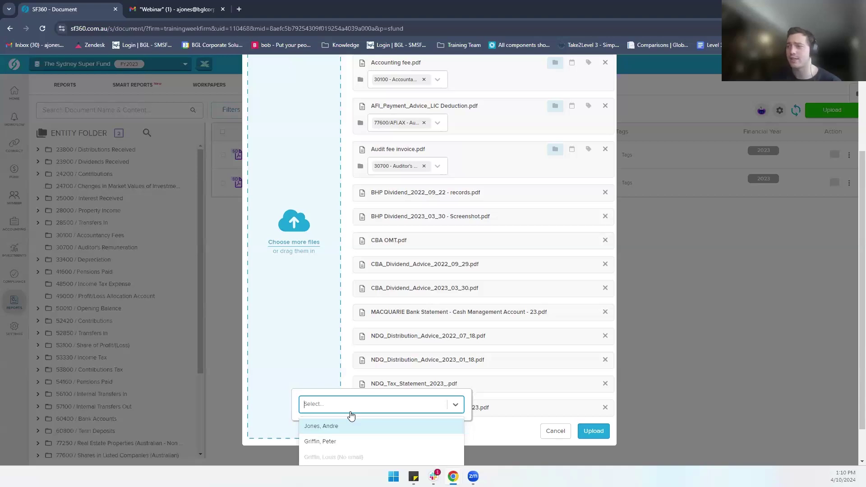
pyautogui.click(343, 444)
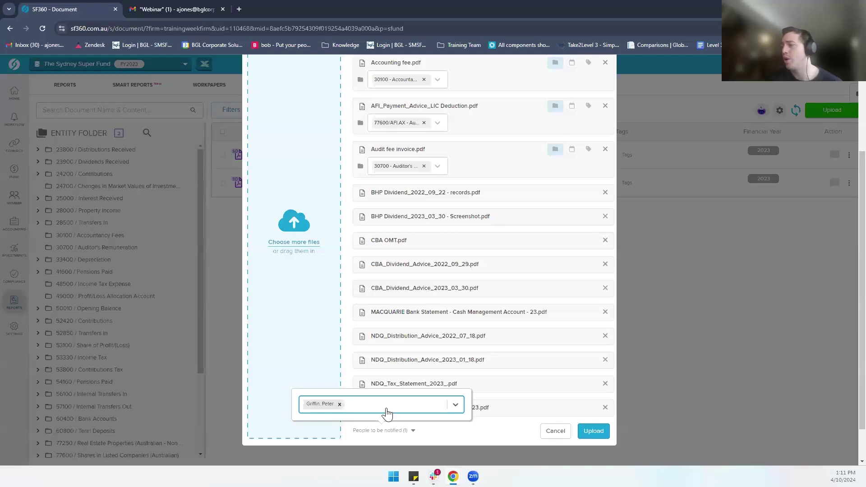
pyautogui.click(590, 432)
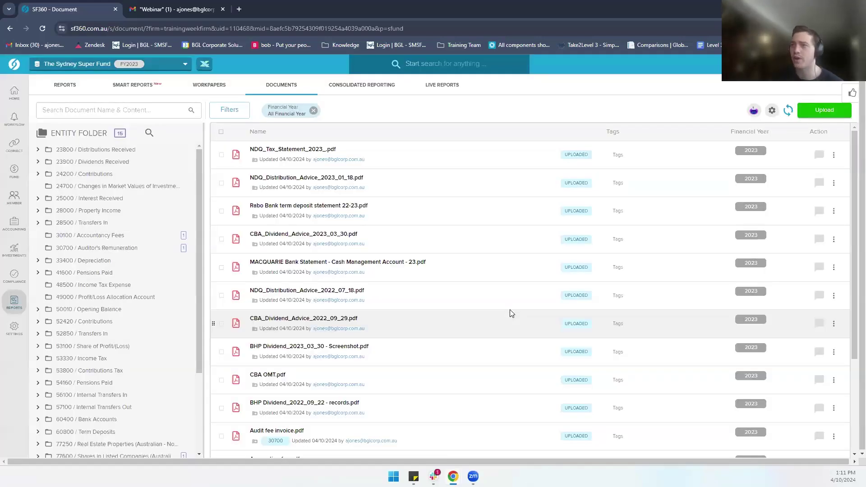
# Check the fund's relationships and view the accountant's contact record for its e-mail address.
pyautogui.click(20, 180)
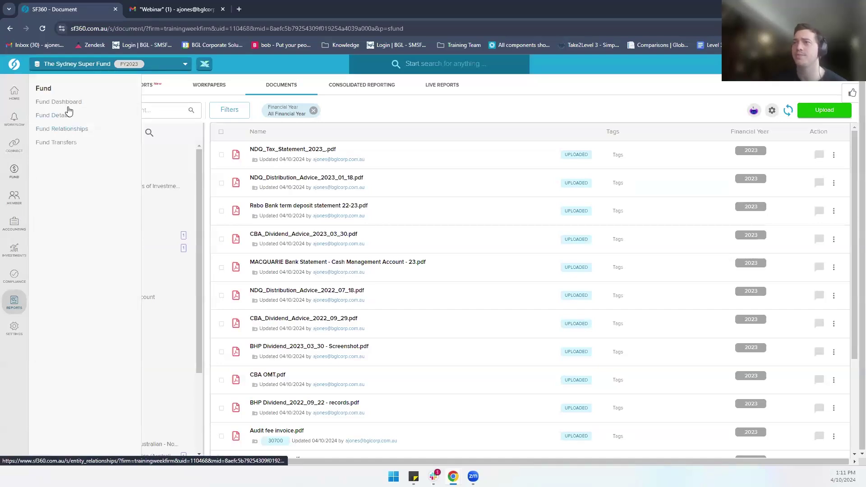
pyautogui.click(68, 130)
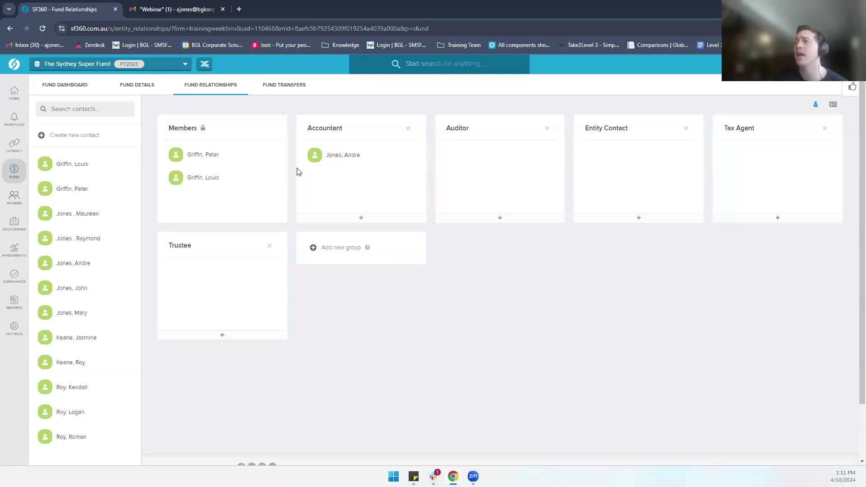
pyautogui.click(399, 156)
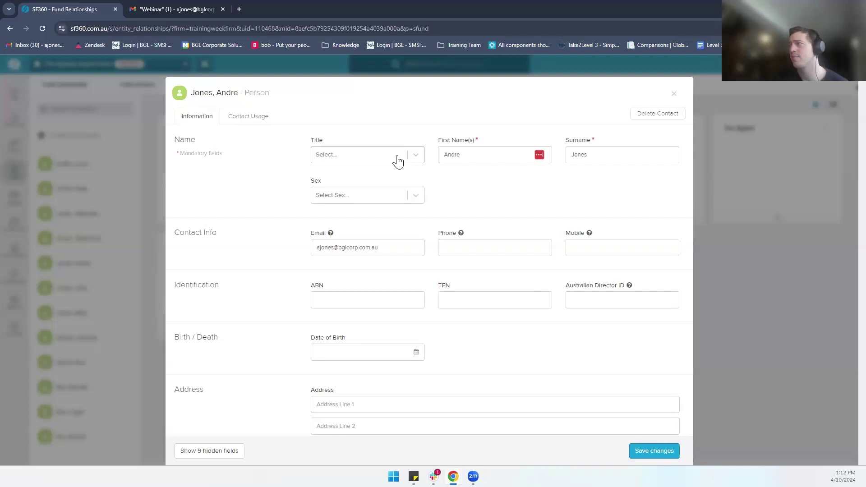
pyautogui.click(675, 95)
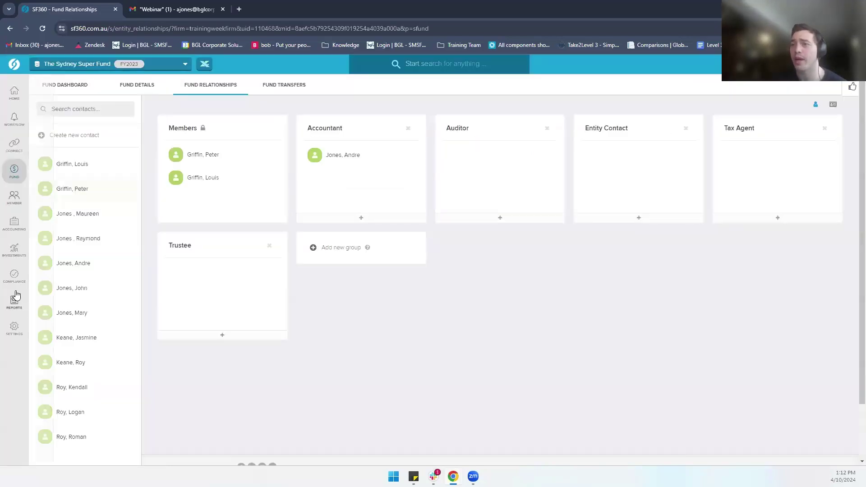
# Return to the fund's documents and review the extracted transaction data and document type options for NDQ_Tax_Statement_2023_.pdf.
pyautogui.moveTo(15, 296)
pyautogui.click(65, 141)
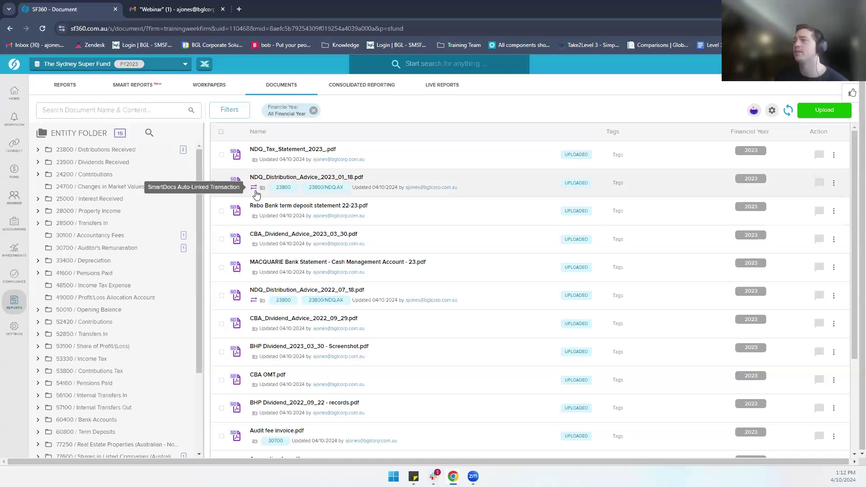
pyautogui.click(288, 155)
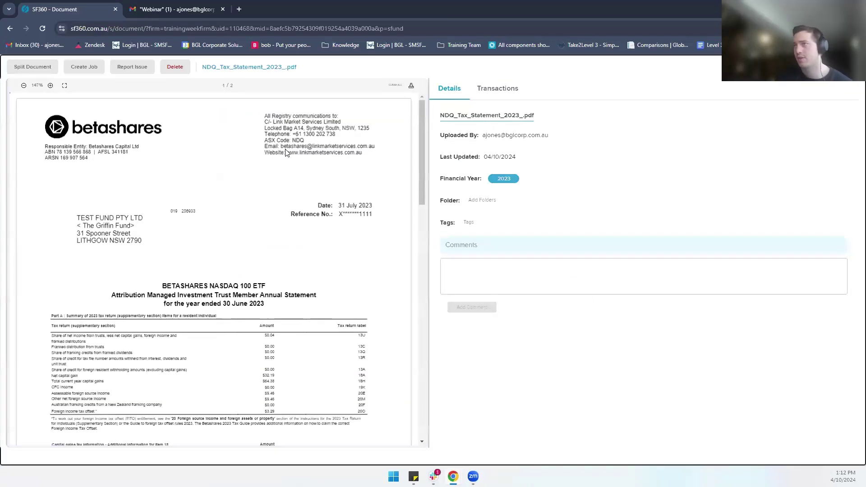
pyautogui.doubleClick(326, 117)
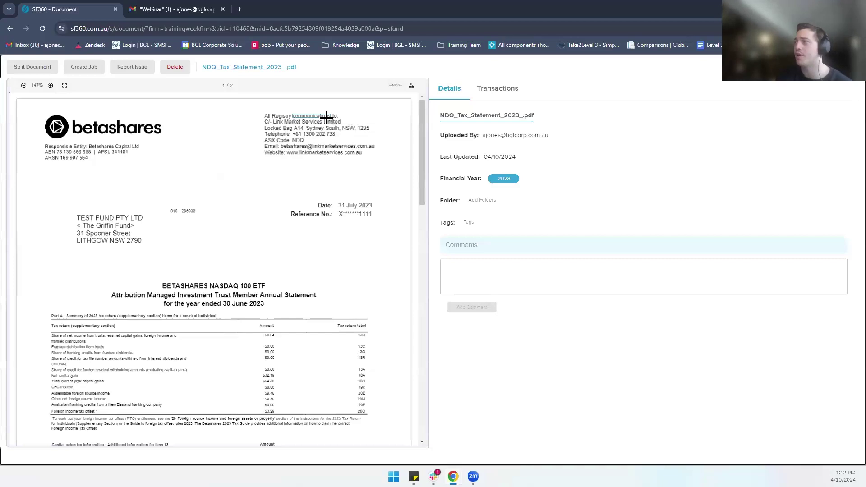
pyautogui.click(494, 92)
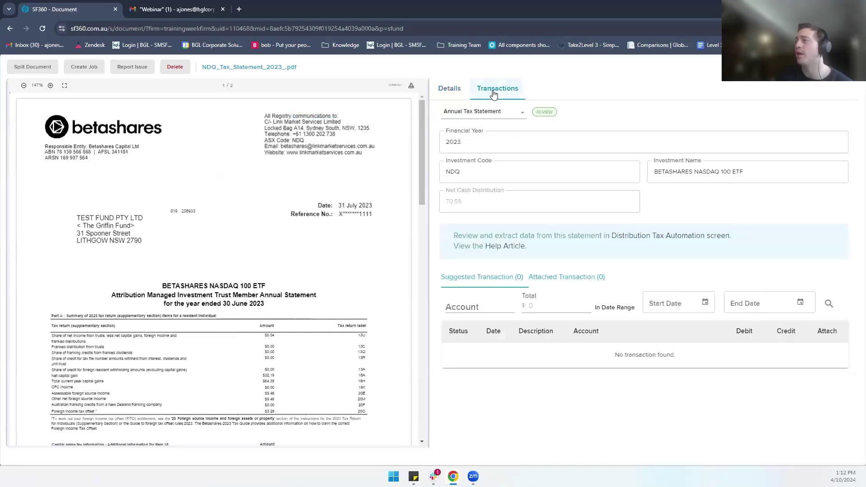
pyautogui.click(488, 118)
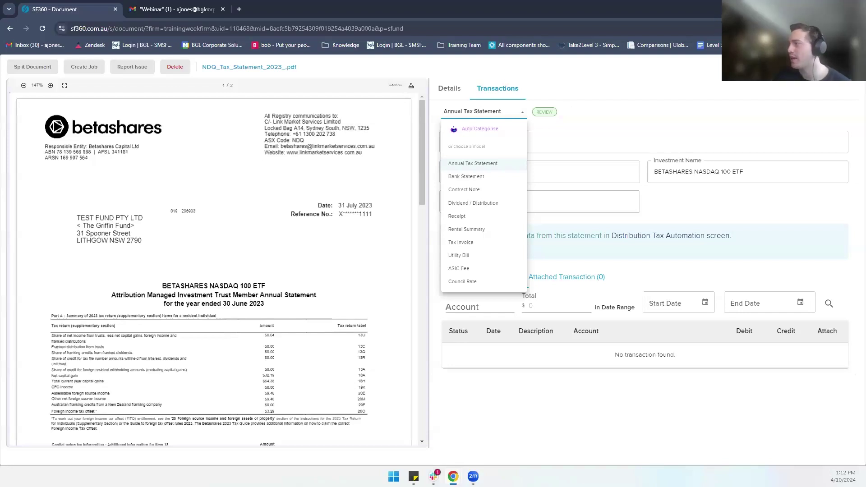
pyautogui.click(850, 66)
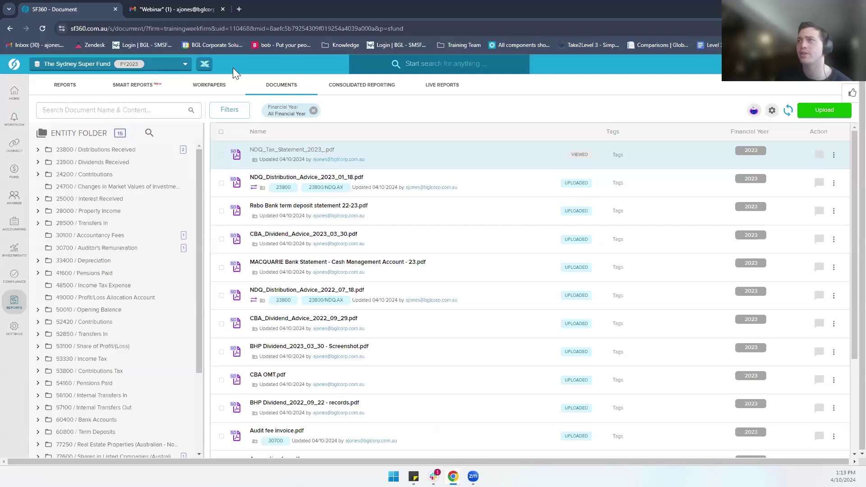
# Switch to Gmail and read the notification e-mail about the MACQUARIE Bank Statement - Cash Management Account - 23.pdf document.
pyautogui.click(184, 7)
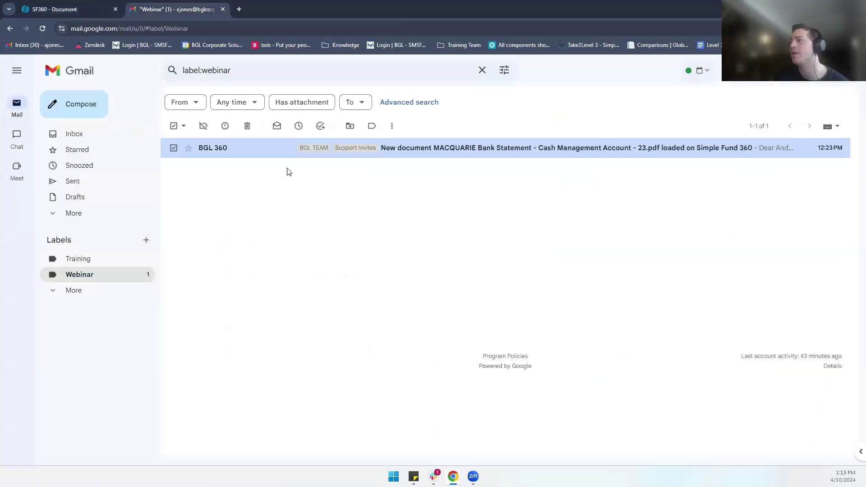
pyautogui.click(416, 152)
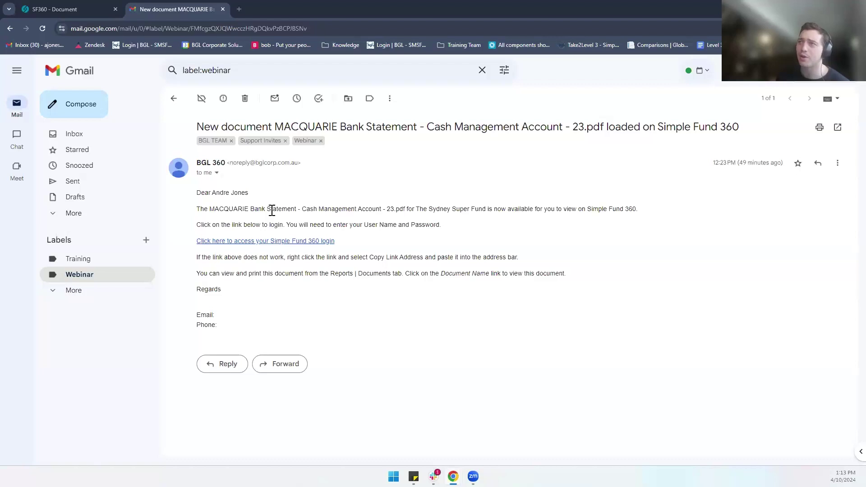
# Switch back to SF360 and look over the filters available for the fund's documents.
pyautogui.click(97, 6)
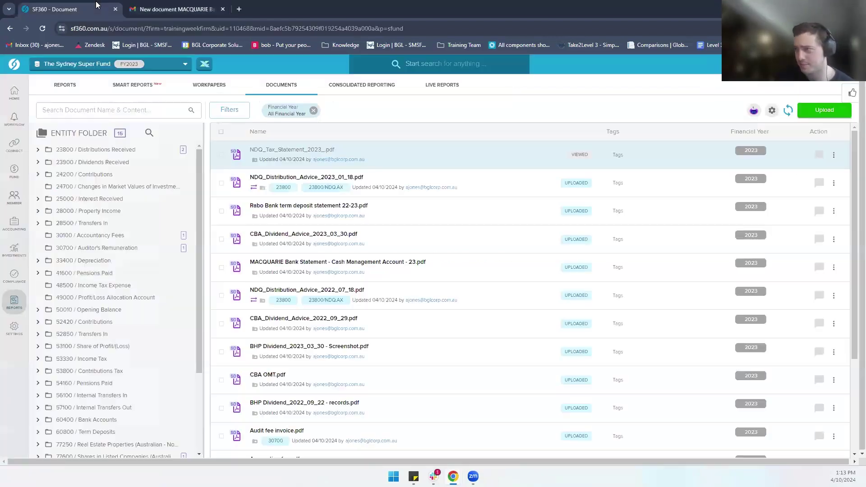
pyautogui.click(367, 122)
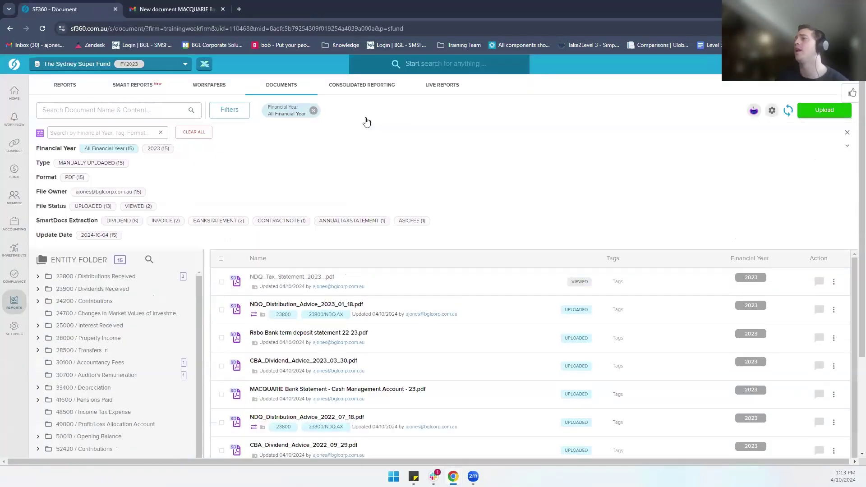
pyautogui.click(366, 122)
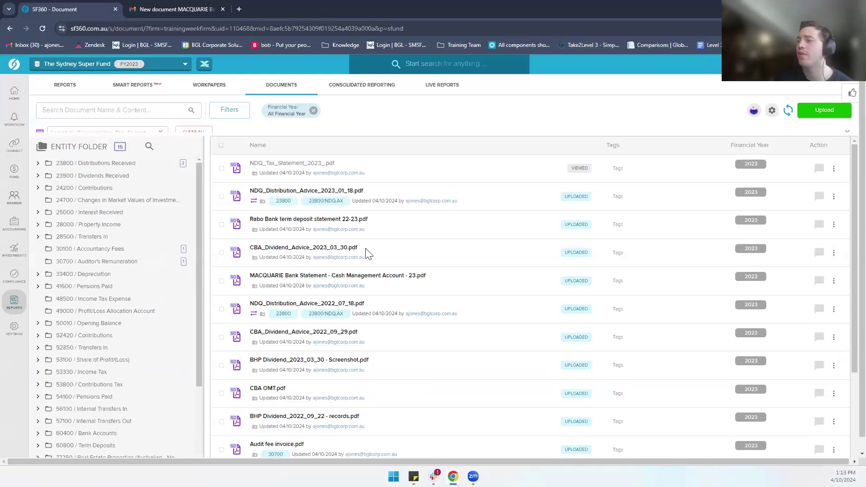
# Open Dividend Statements.pdf and look through its pages to see which companies' statements it combines.
pyautogui.scroll(-3, 365, 252)
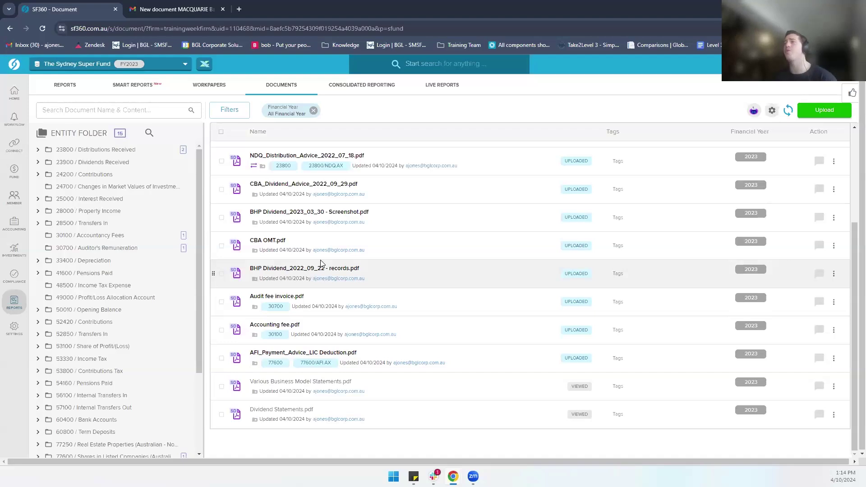
pyautogui.click(271, 414)
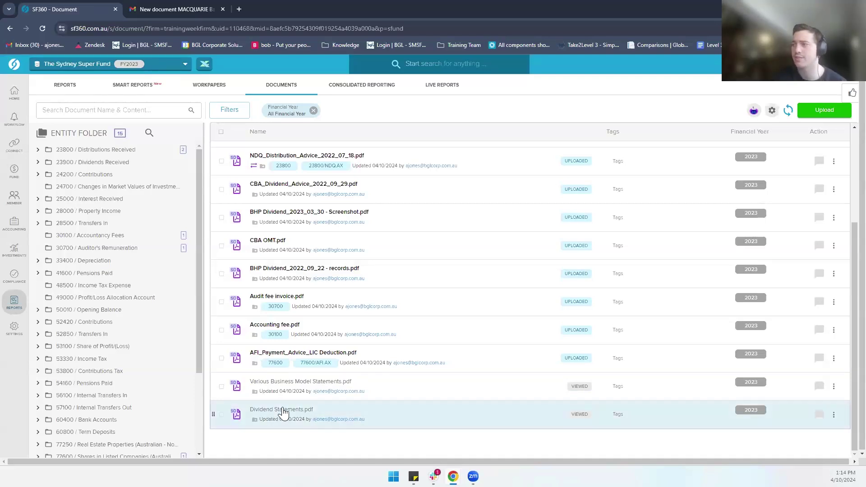
pyautogui.click(284, 411)
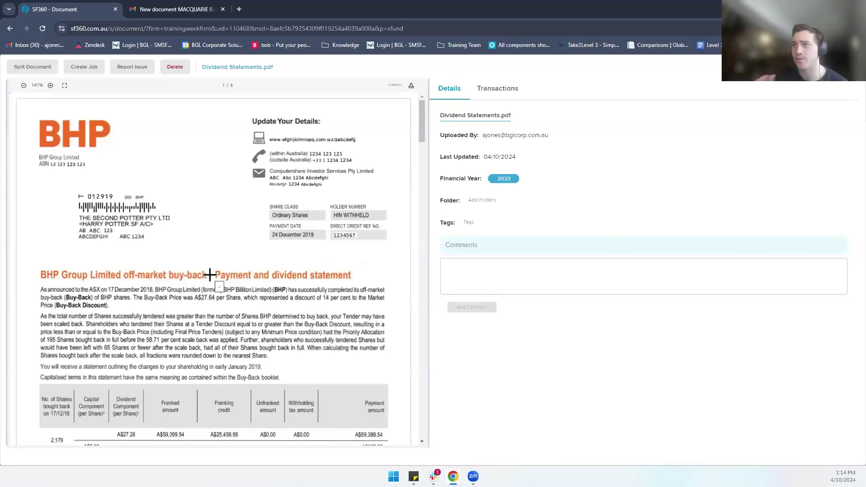
pyautogui.scroll(-15, 210, 274)
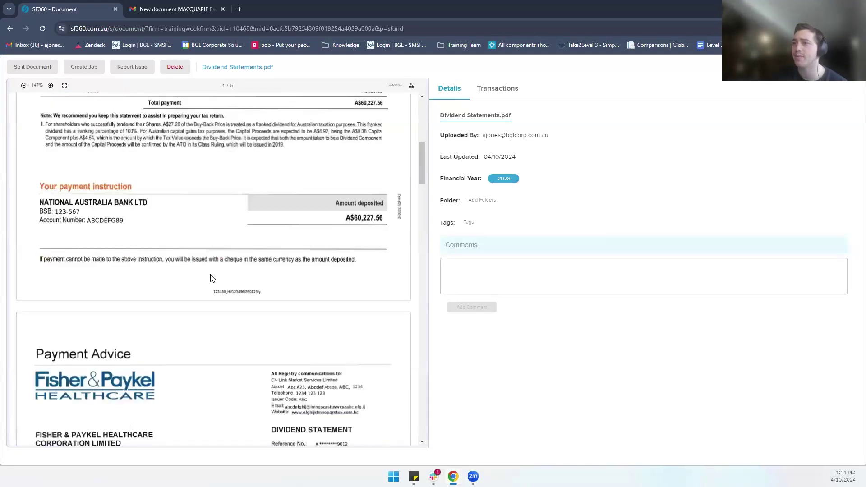
pyautogui.scroll(-15, 212, 279)
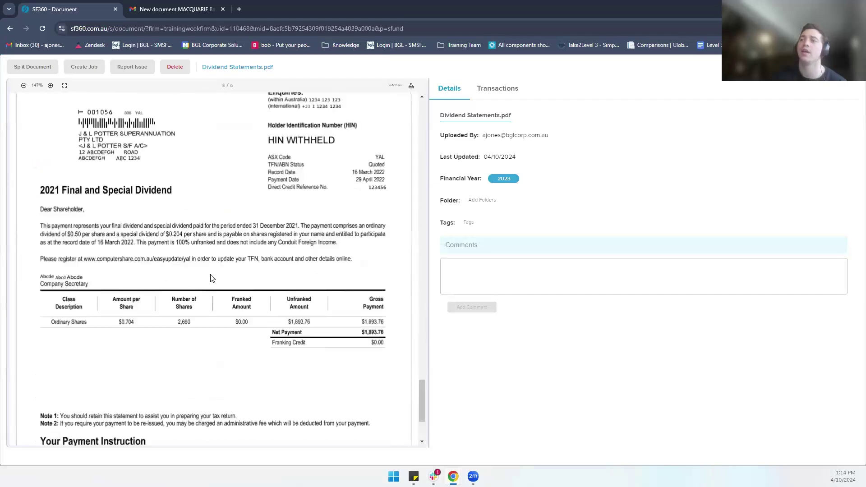
pyautogui.scroll(14, 212, 278)
pyautogui.scroll(20, 212, 278)
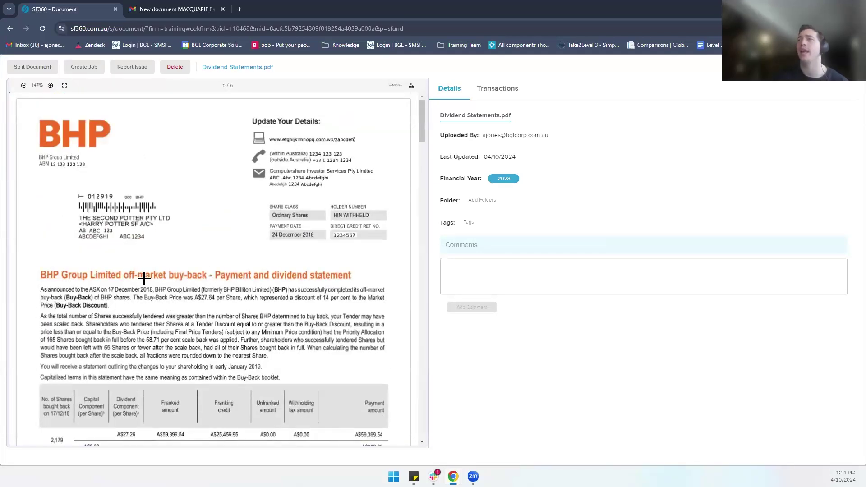
# Start splitting Dividend Statements.pdf, naming the page 1 range BHP and the page 2 range Fisher.
pyautogui.click(34, 71)
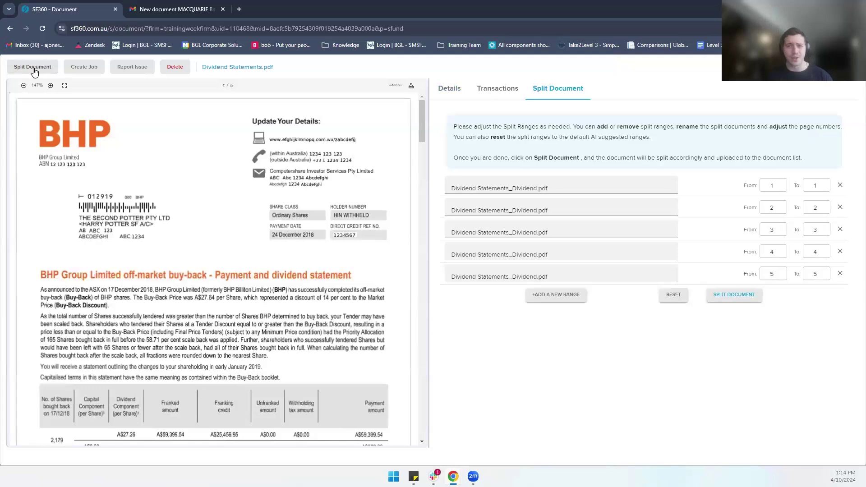
pyautogui.moveTo(557, 182); pyautogui.dragTo(398, 183)
pyautogui.press('BackSpace')
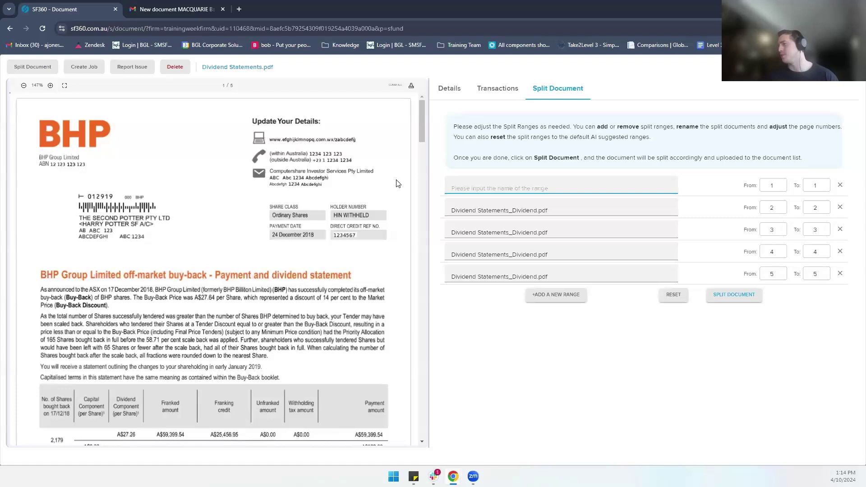
pyautogui.write('BHP')
pyautogui.scroll(-10, 292, 235)
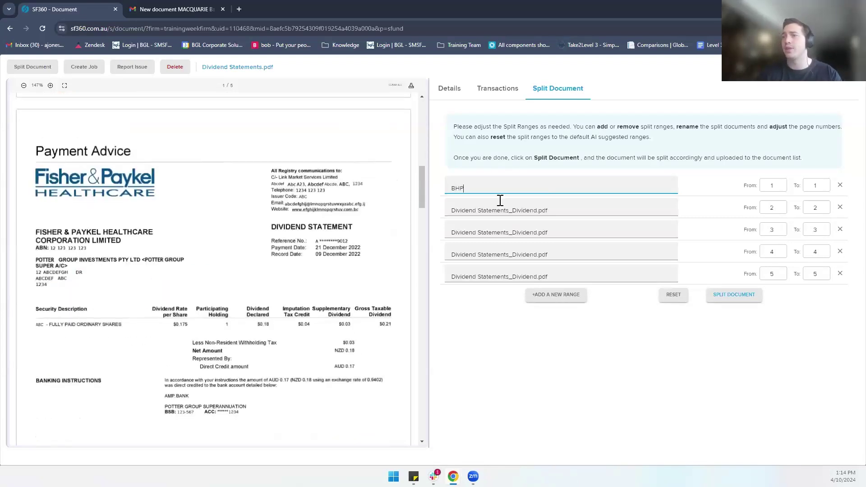
pyautogui.doubleClick(523, 212)
pyautogui.hotkey('ctrl', 'a')
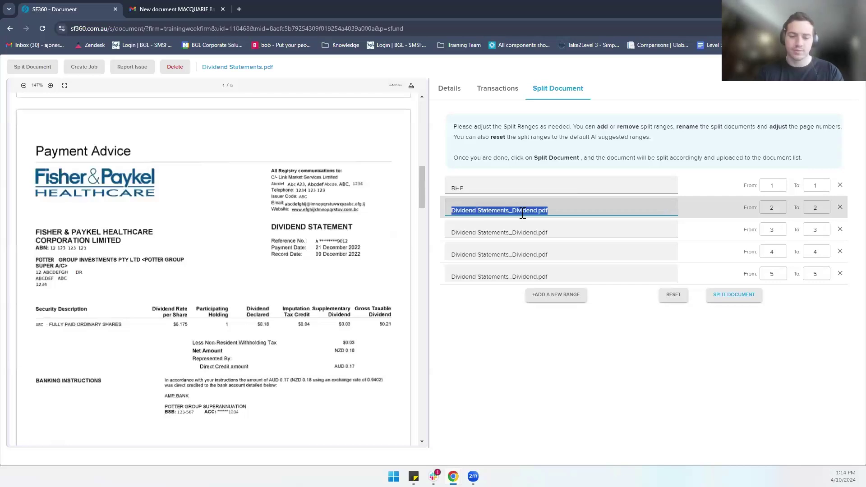
pyautogui.write('Fisher')
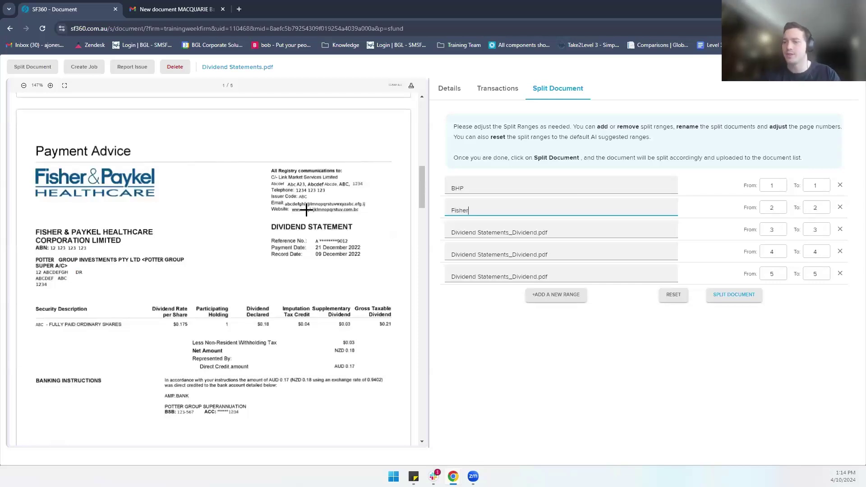
# Name the page 3 split range Rio Tinto, matching the company on that statement.
pyautogui.scroll(-8, 306, 210)
pyautogui.scroll(-3, 307, 213)
pyautogui.doubleClick(480, 232)
pyautogui.hotkey('ctrl', 'a')
pyautogui.write('R')
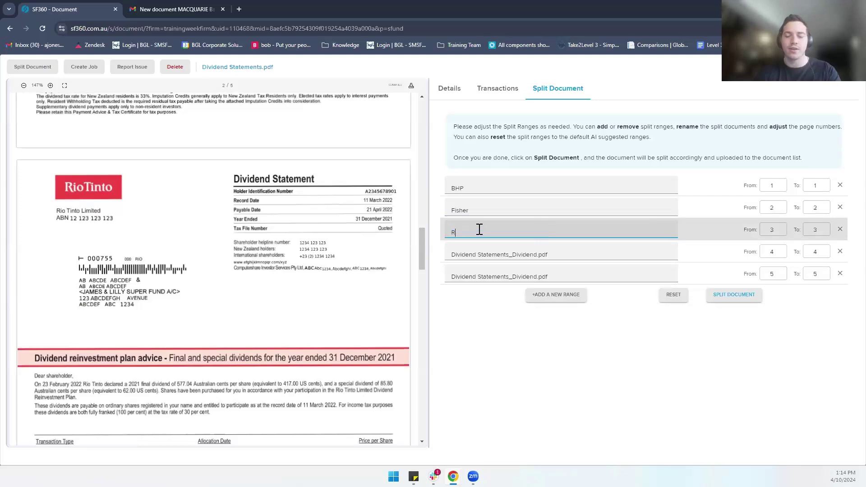
pyautogui.write('io Tinti')
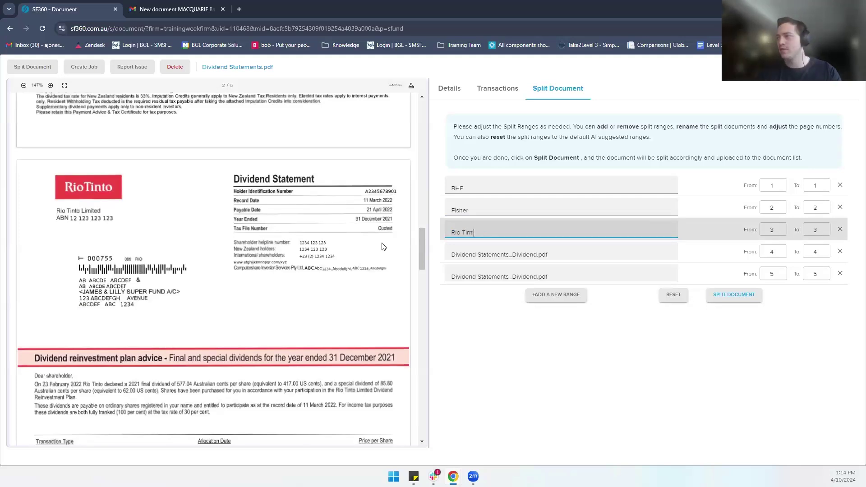
pyautogui.write('o')
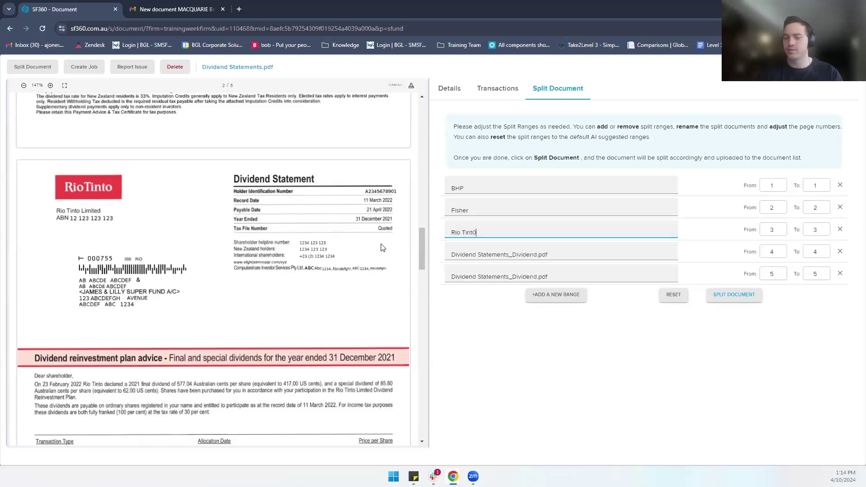
pyautogui.press('BackSpace')
pyautogui.write('o')
# Name the page 4 split range Spark, matching the company on that statement.
pyautogui.scroll(-10, 317, 306)
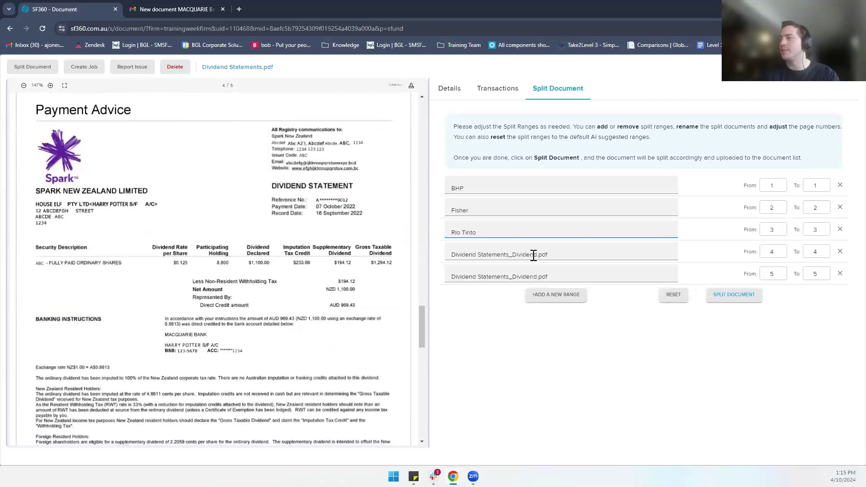
pyautogui.doubleClick(534, 256)
pyautogui.hotkey('ctrl', 'a')
pyautogui.write('Spark')
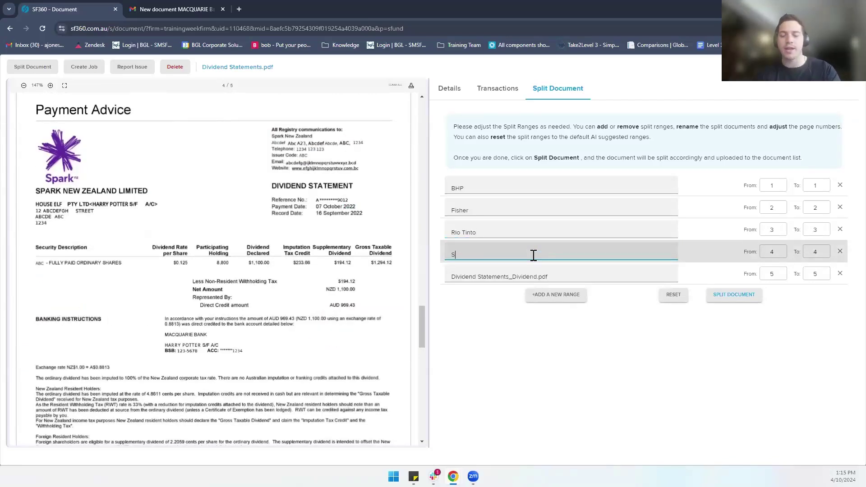
# Name the page 5 split range YANCoal and split the document into the five named ranges.
pyautogui.scroll(-8, 283, 304)
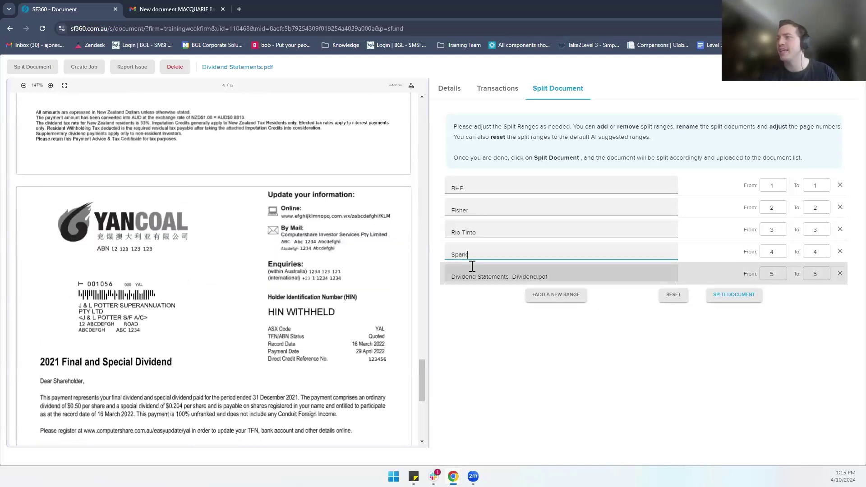
pyautogui.click(472, 266)
pyautogui.hotkey('ctrl', 'a')
pyautogui.write('YANCoal')
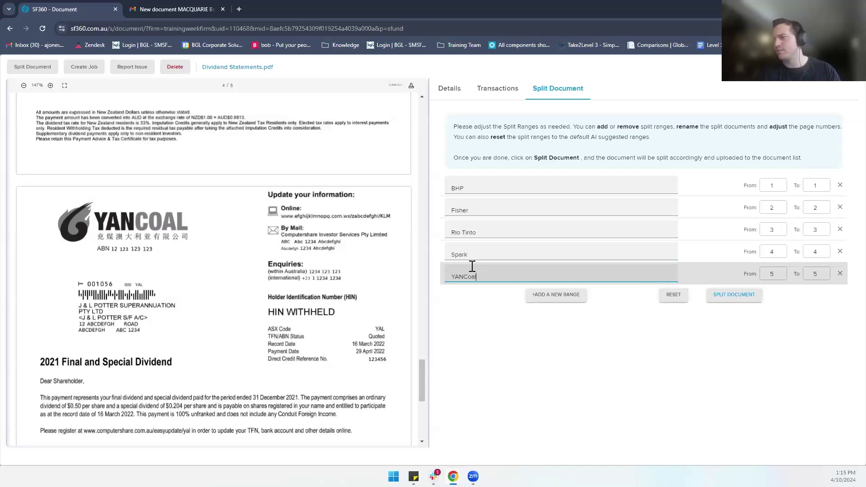
pyautogui.click(500, 346)
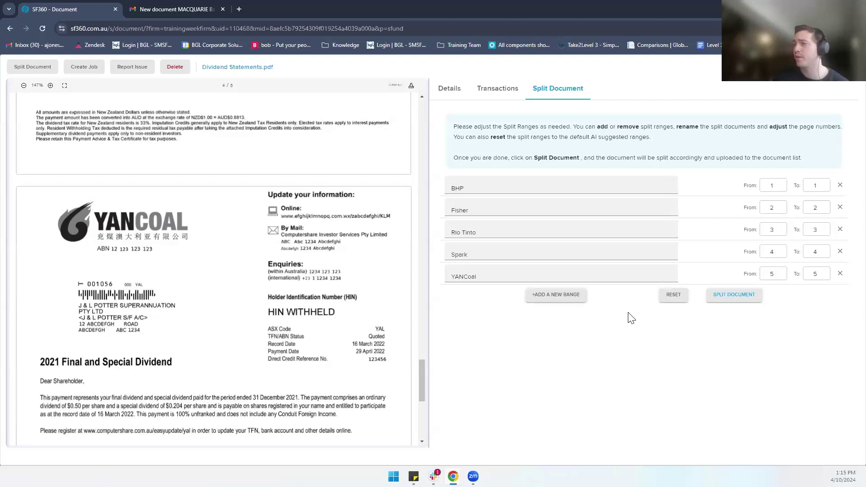
pyautogui.click(729, 295)
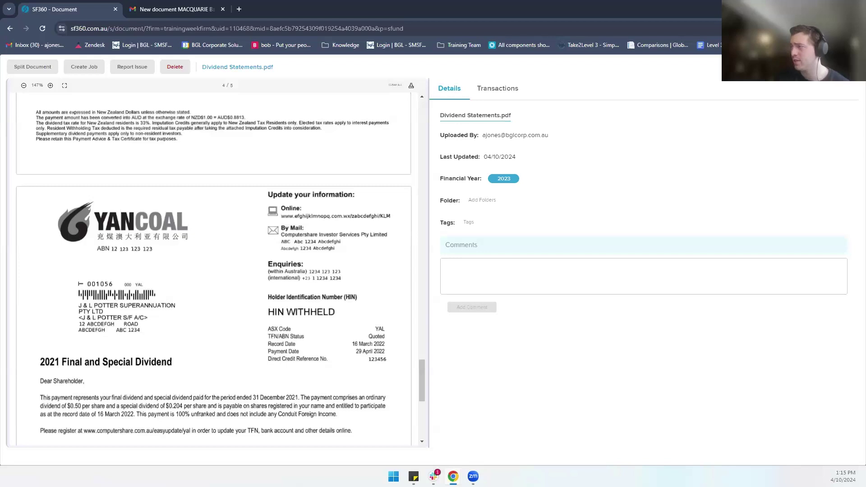
# Return to the fund's document list and refresh it to check the files split from Dividend Statements.pdf.
pyautogui.click(849, 66)
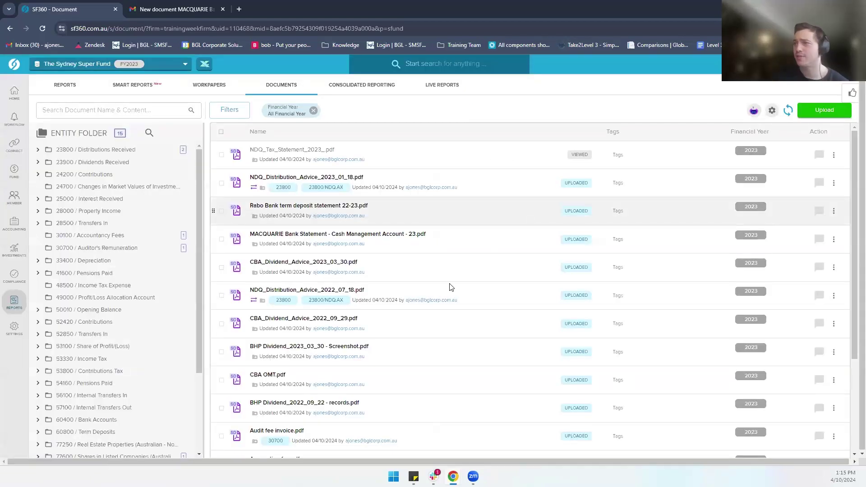
pyautogui.scroll(-3, 451, 287)
pyautogui.scroll(2, 452, 287)
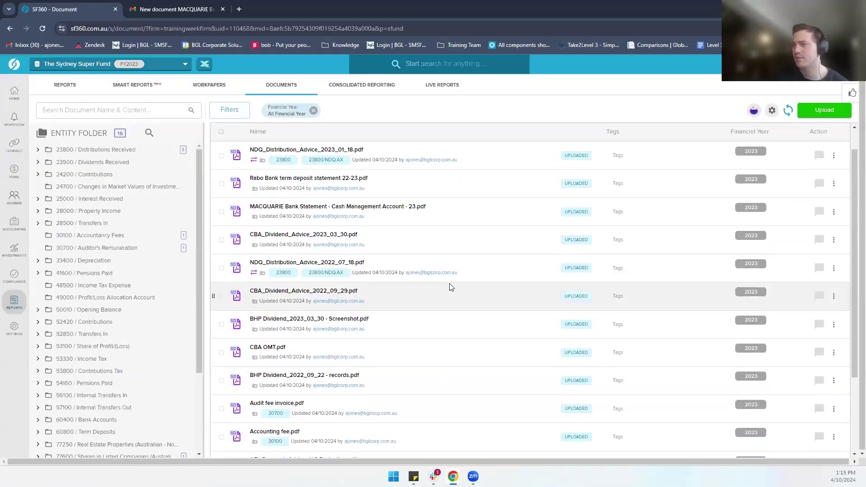
pyautogui.scroll(-2, 451, 287)
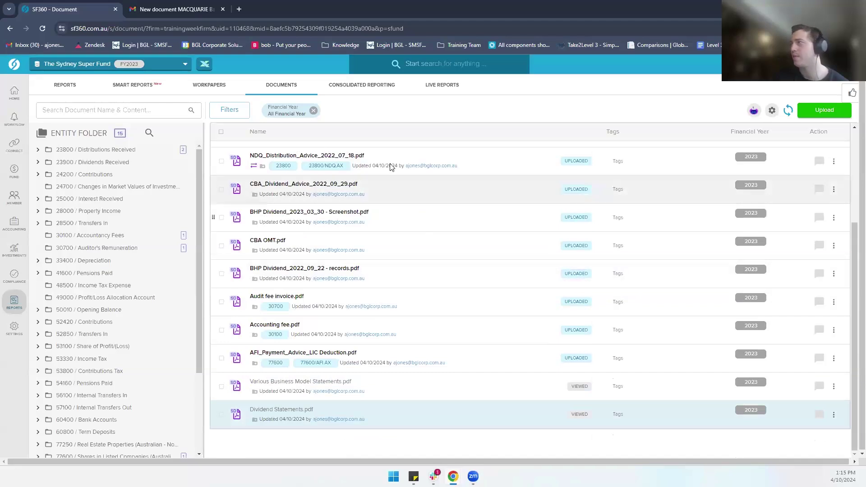
pyautogui.click(789, 111)
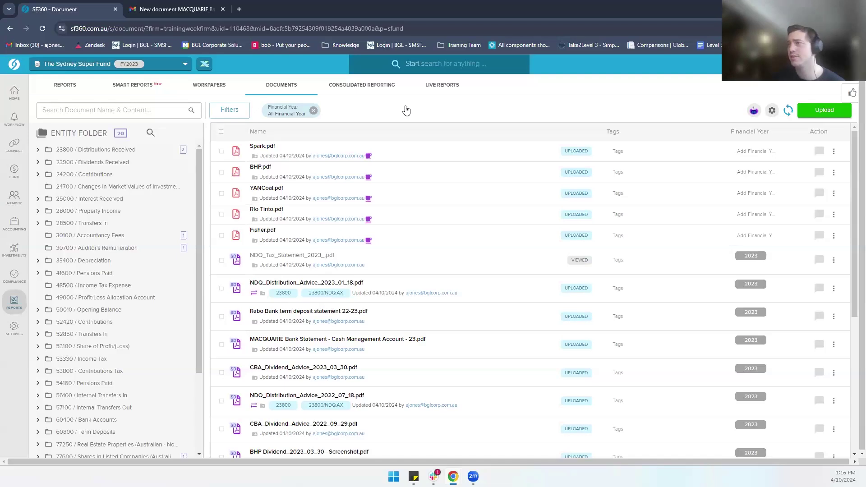
pyautogui.scroll(-5, 392, 283)
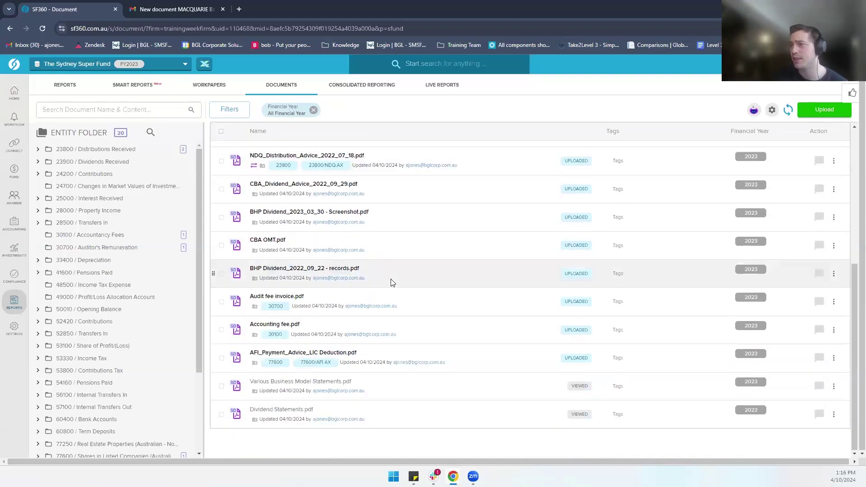
pyautogui.scroll(5, 392, 283)
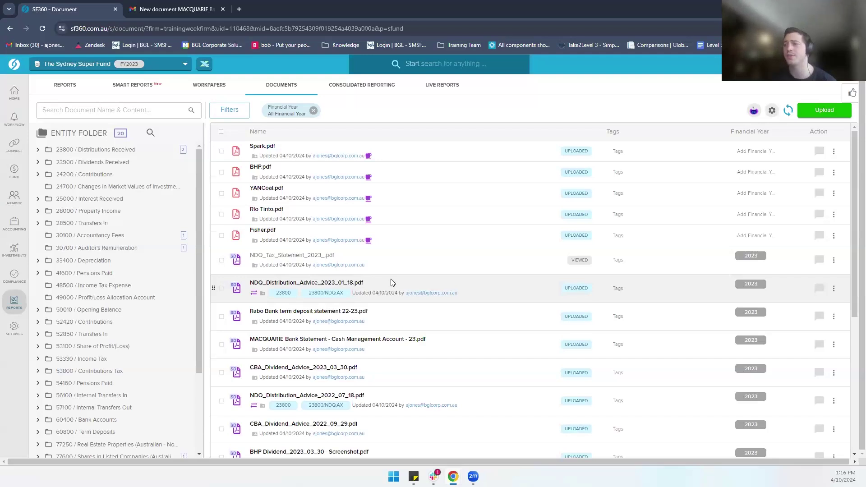
# Split Various Business Model Statements.pdf into separate documents using the suggested names and page ranges.
pyautogui.scroll(-5, 392, 283)
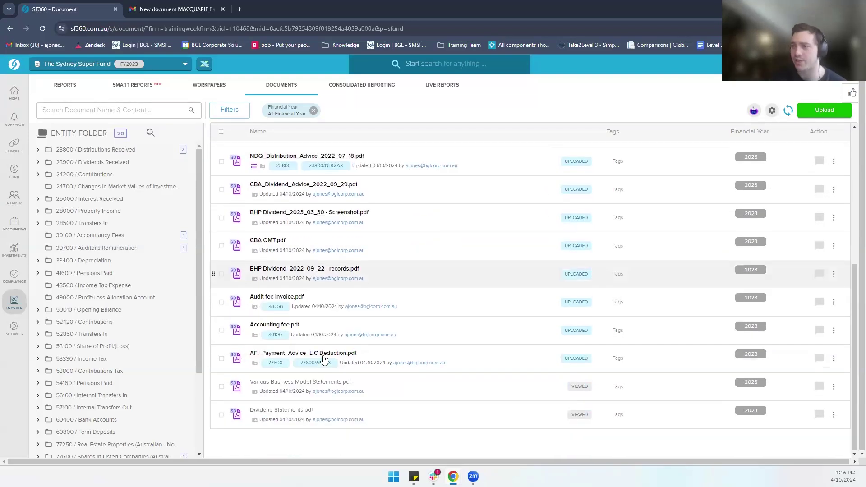
pyautogui.click(317, 390)
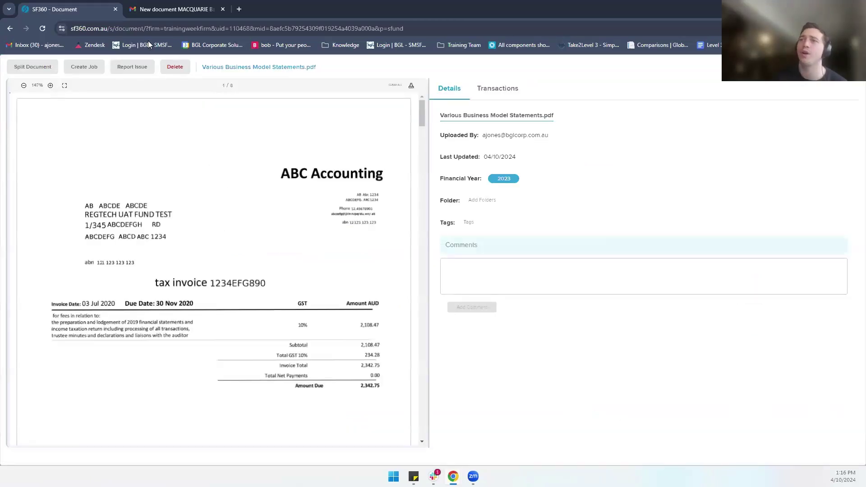
pyautogui.click(30, 68)
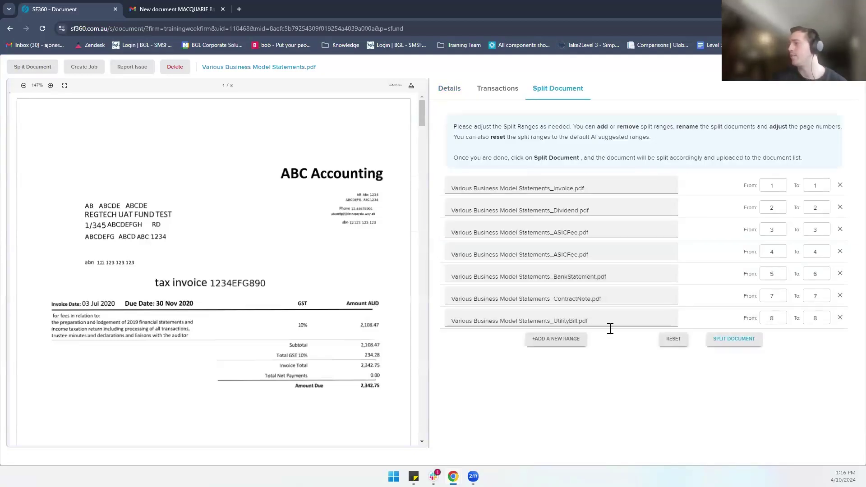
pyautogui.click(739, 344)
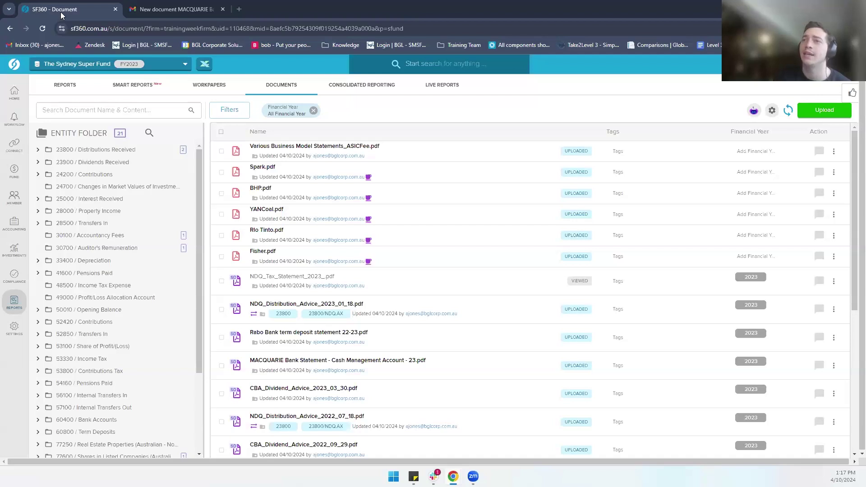
# View The Sydney Super Fund's dashboard, including its SmartDocs email address, and return to the fund's documents.
pyautogui.moveTo(15, 170)
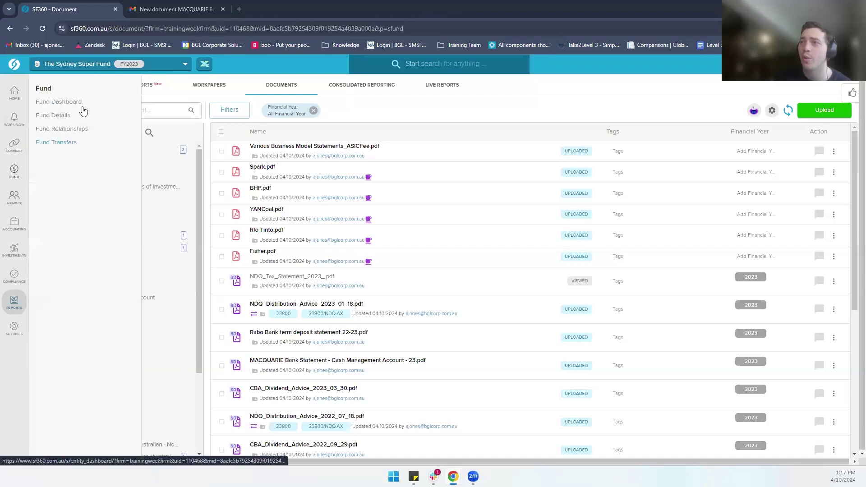
pyautogui.click(81, 102)
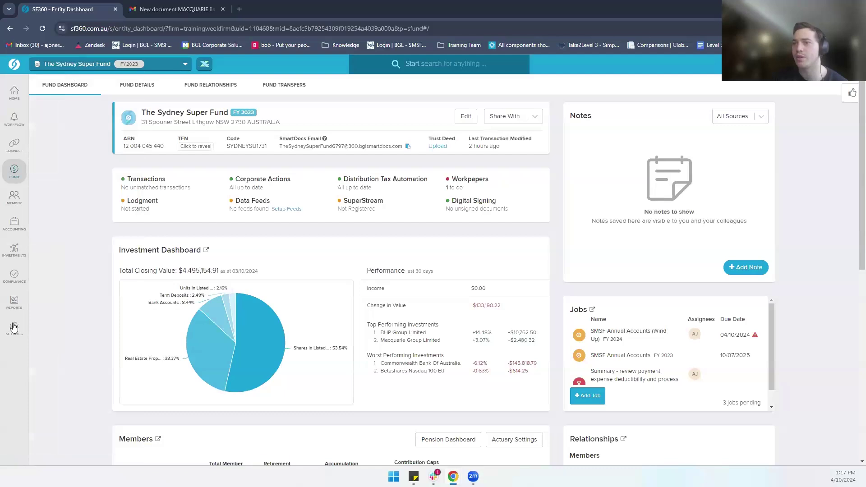
pyautogui.moveTo(14, 303)
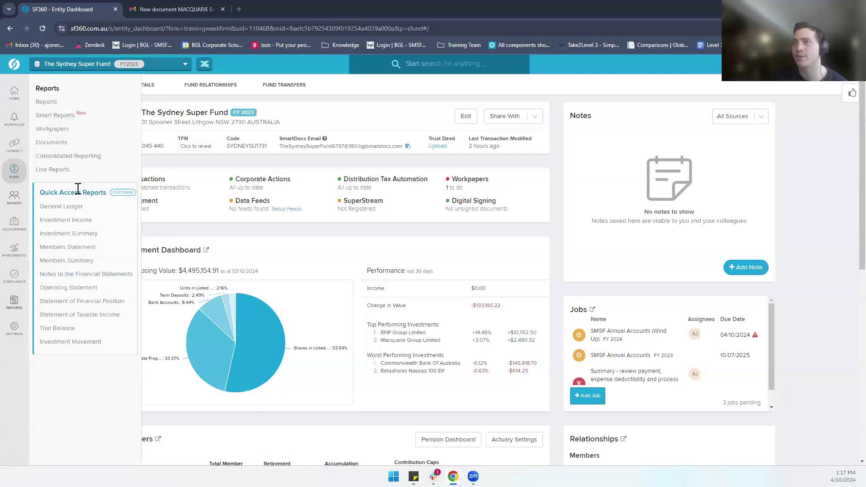
pyautogui.click(51, 143)
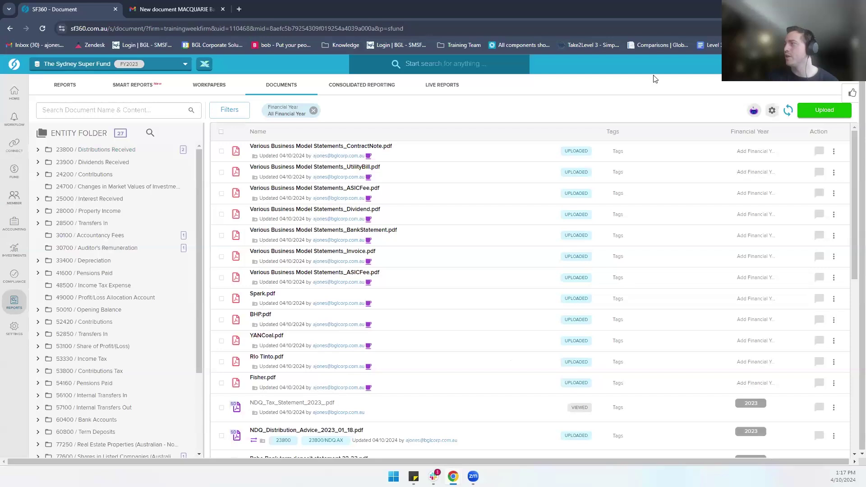
# Show and accept the suggested folders: 23900 for Fisher.pdf and both CBA dividend advices, 60400 for the Rabo Bank and Macquarie statements.
pyautogui.click(753, 111)
pyautogui.scroll(-3, 594, 161)
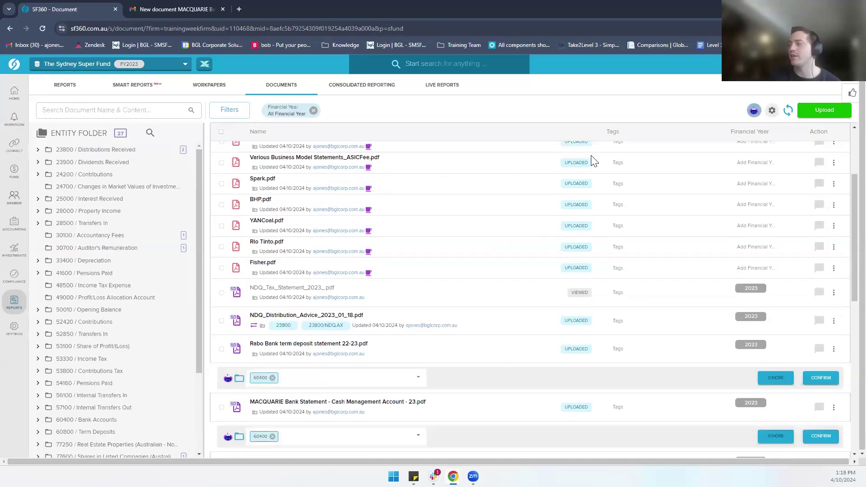
pyautogui.scroll(-3, 594, 161)
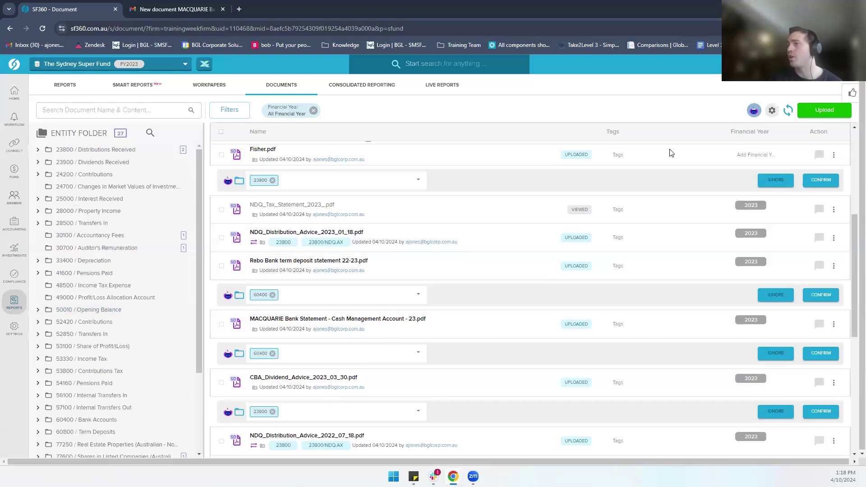
pyautogui.click(821, 181)
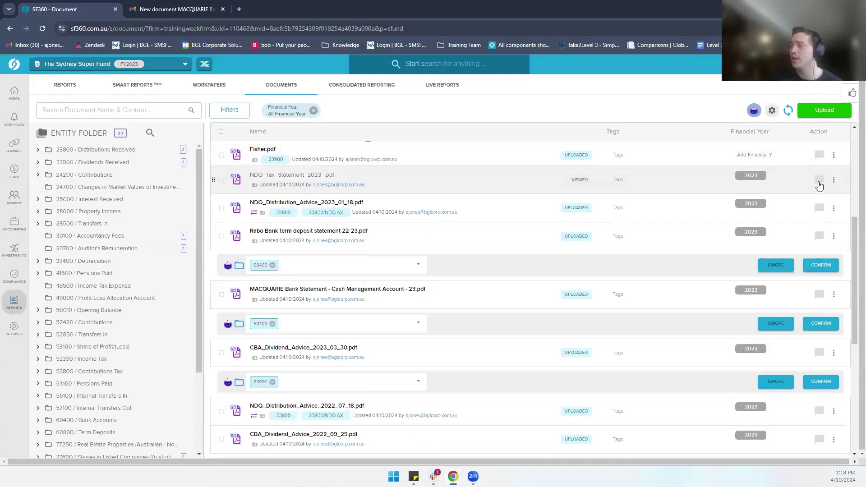
pyautogui.click(821, 266)
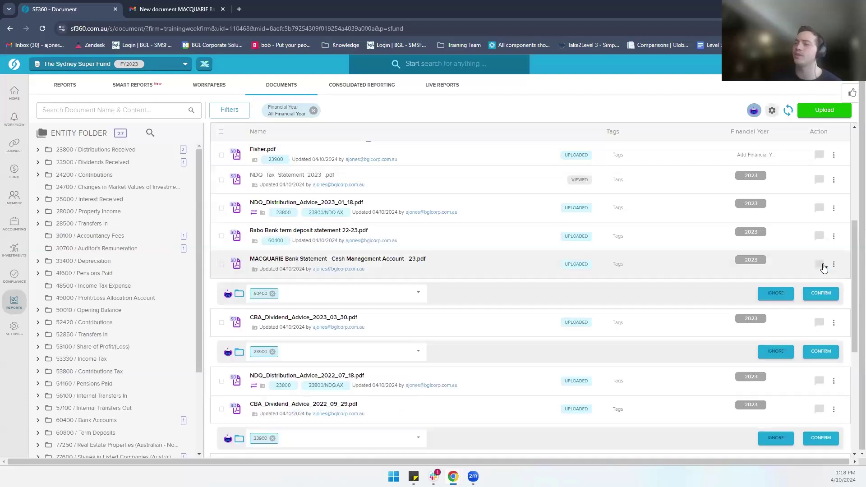
pyautogui.click(821, 294)
pyautogui.click(821, 321)
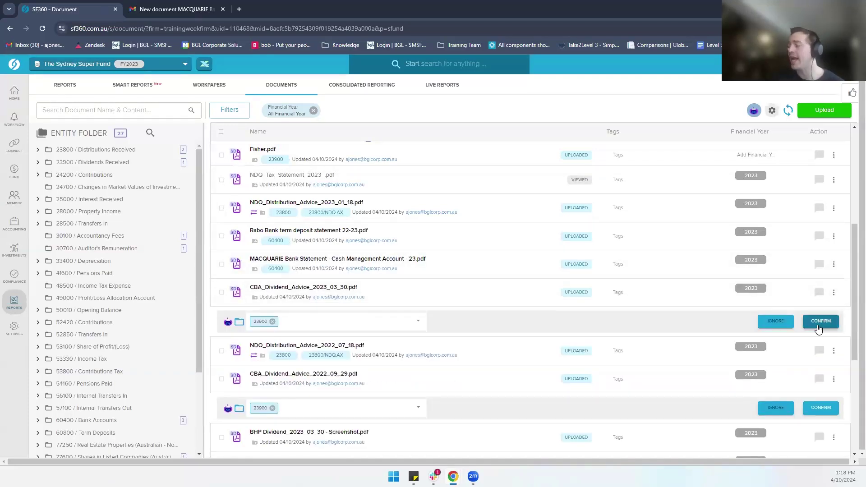
pyautogui.click(818, 380)
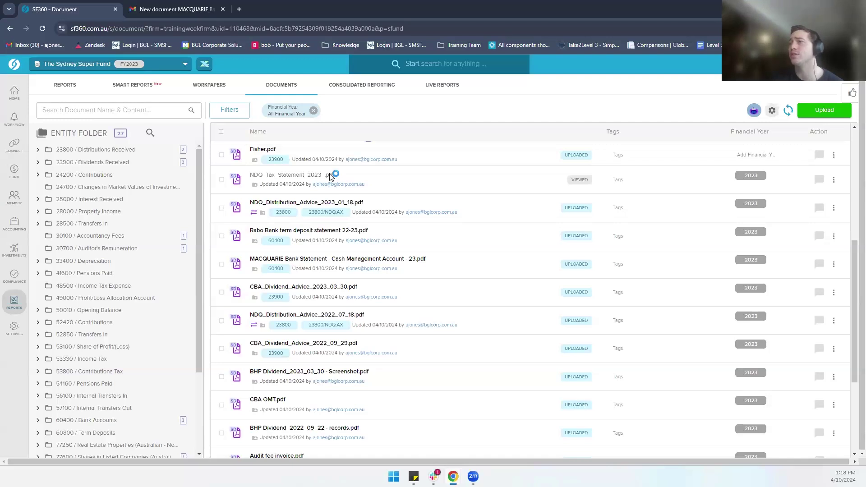
# Refresh the fund's 2023 workpapers so they sync with the document folder categorisation.
pyautogui.click(214, 86)
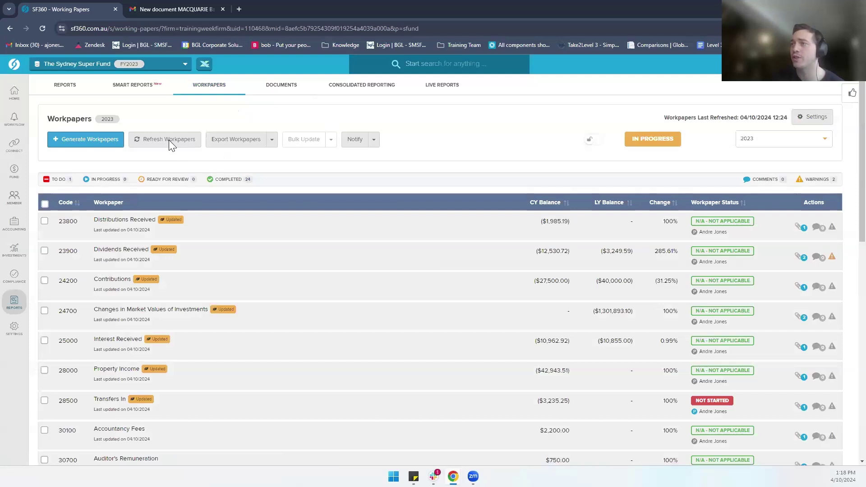
pyautogui.click(169, 140)
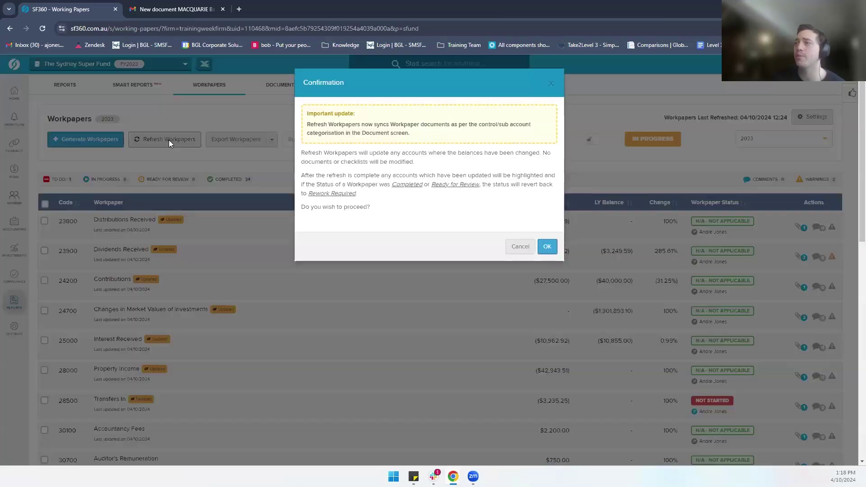
pyautogui.click(547, 248)
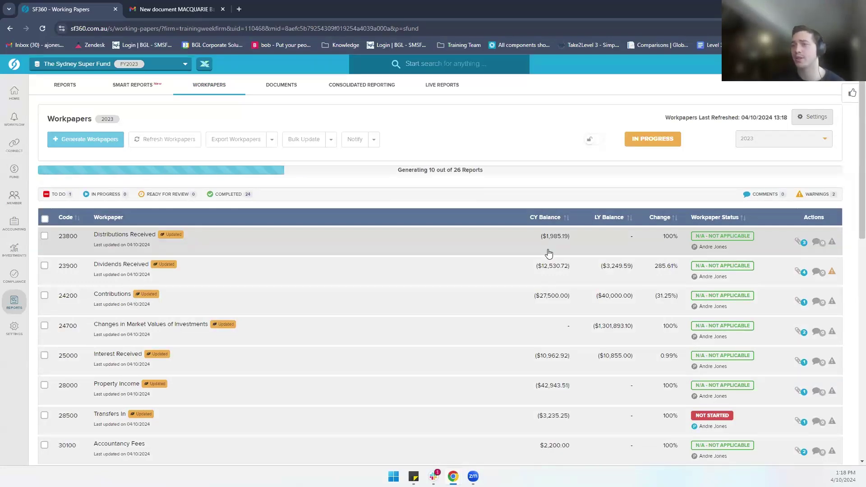
# Open the 30100 Accountancy Fees workpaper and view its supporting document Accounting fee.pdf.
pyautogui.scroll(-1, 303, 376)
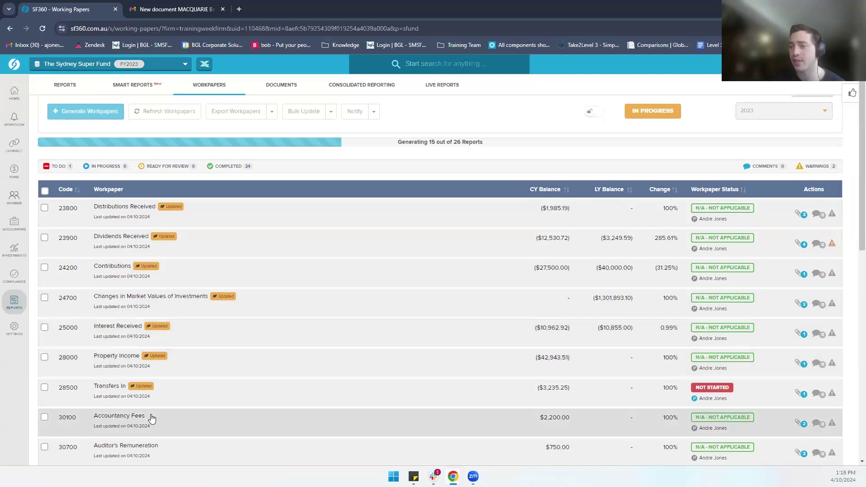
pyautogui.click(121, 416)
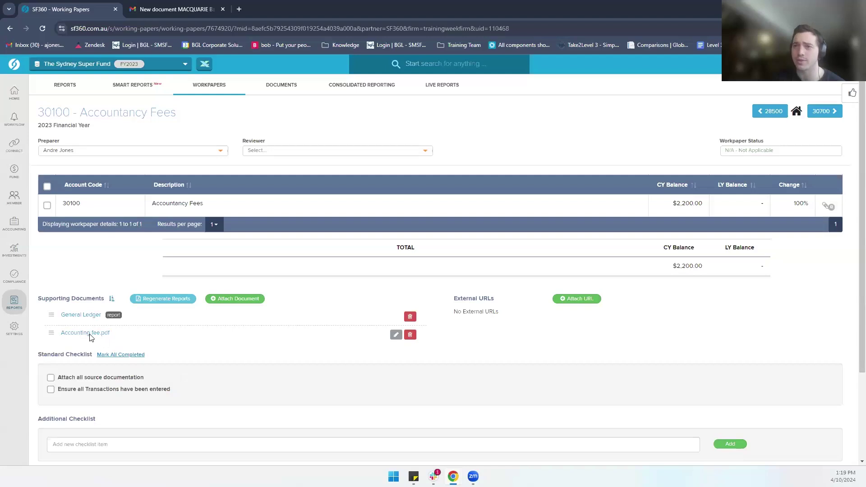
pyautogui.click(89, 337)
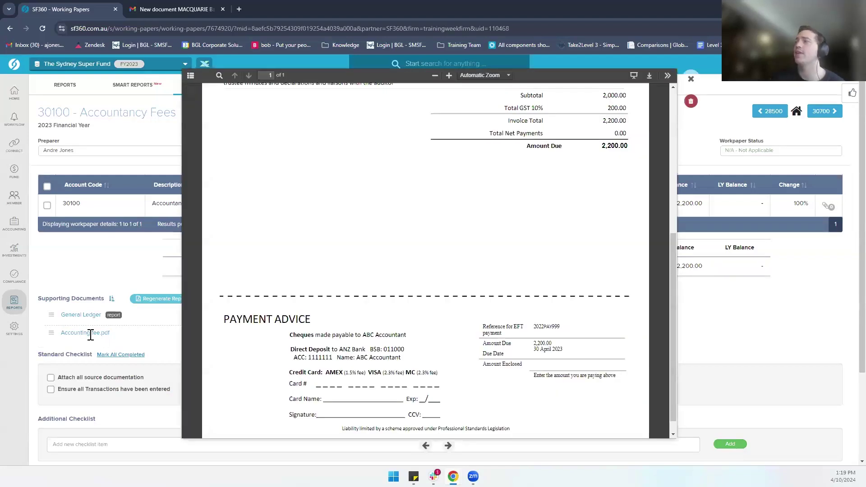
pyautogui.click(694, 79)
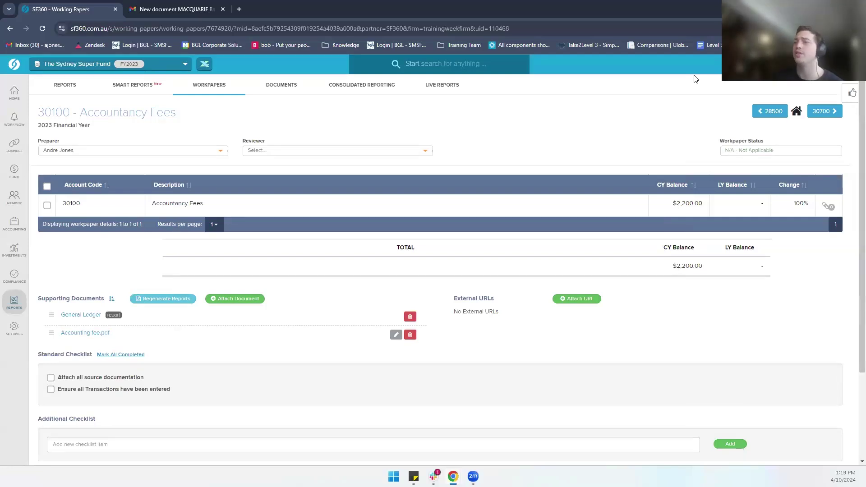
# Review the workpaper reports and their folder and tag assignments in the fund's document list.
pyautogui.click(281, 86)
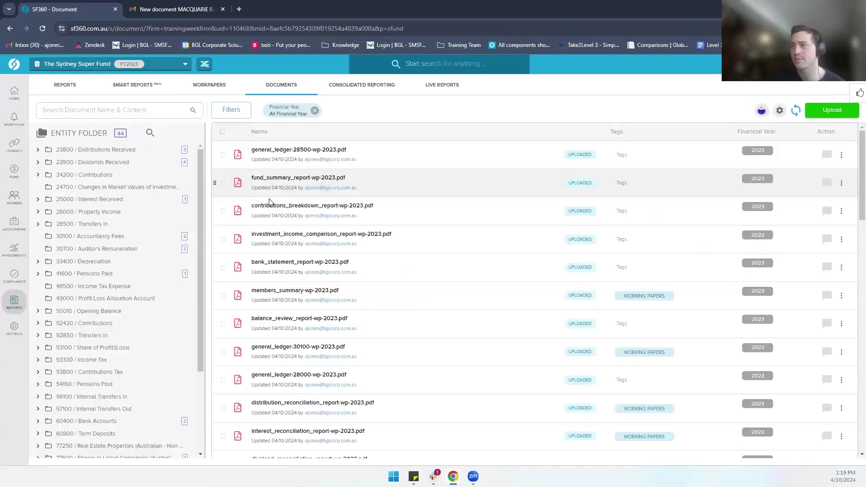
pyautogui.scroll(-3, 320, 260)
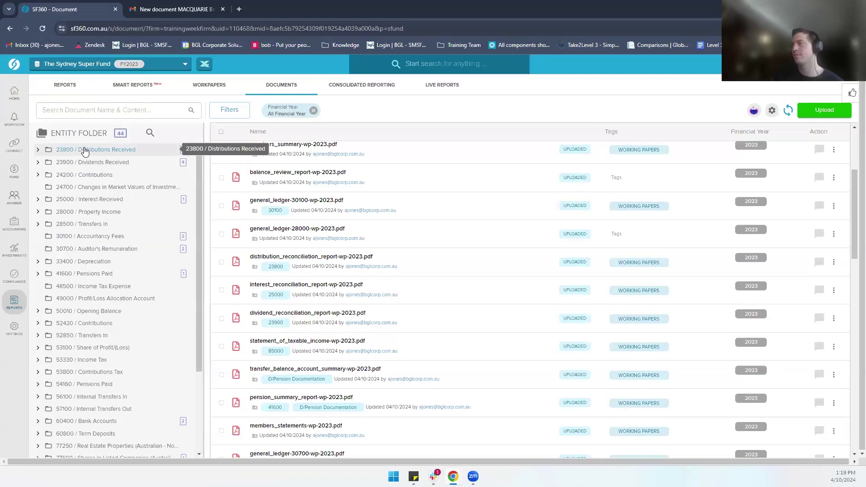
pyautogui.scroll(3, 280, 296)
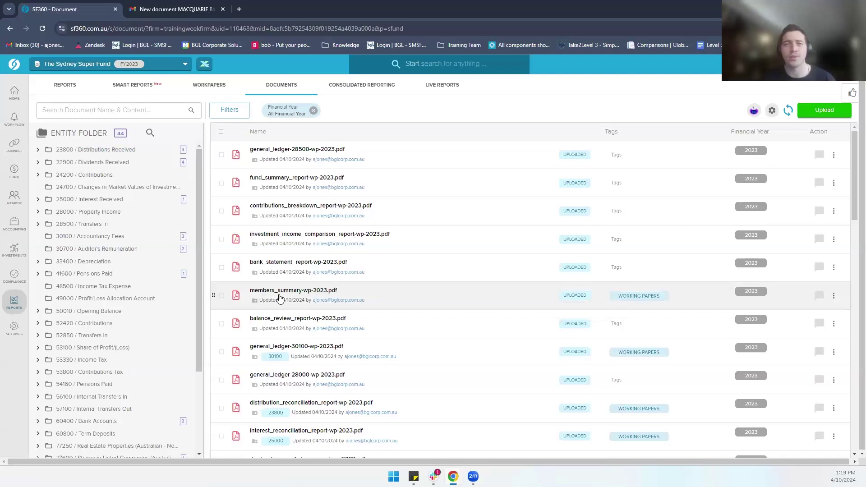
# Open consolidated reporting and examine the entities that can be attached to a new group, leaving without creating one.
pyautogui.click(375, 91)
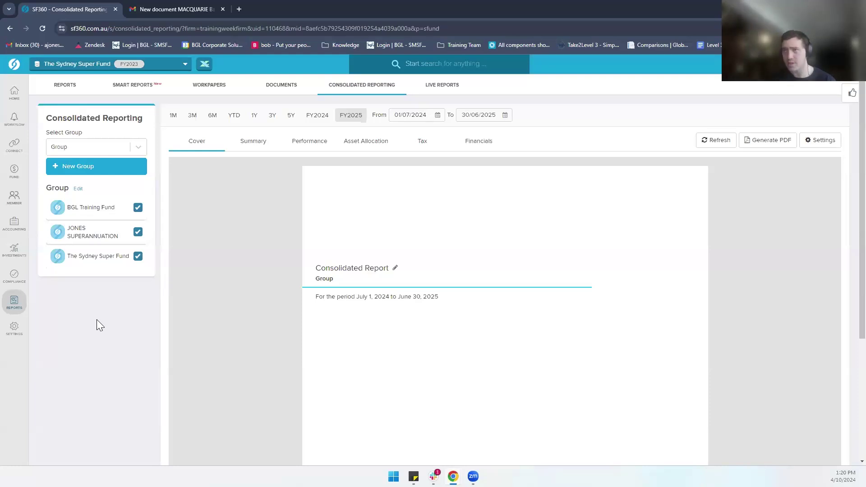
pyautogui.click(96, 144)
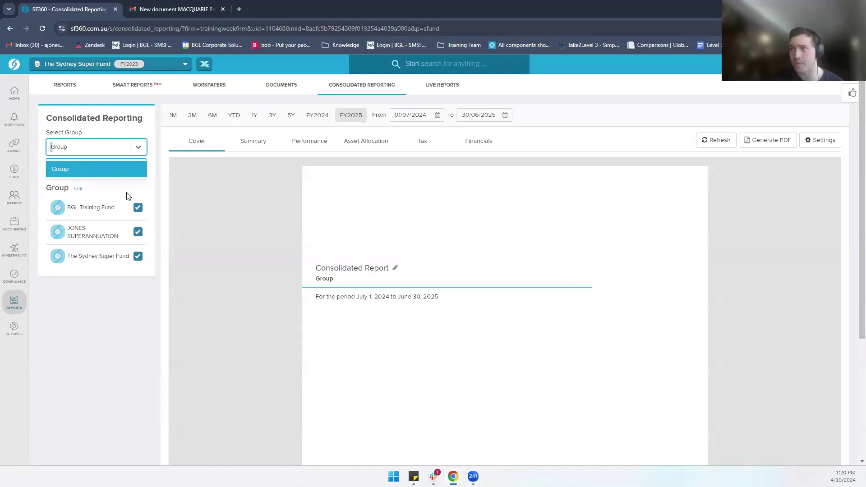
pyautogui.click(76, 166)
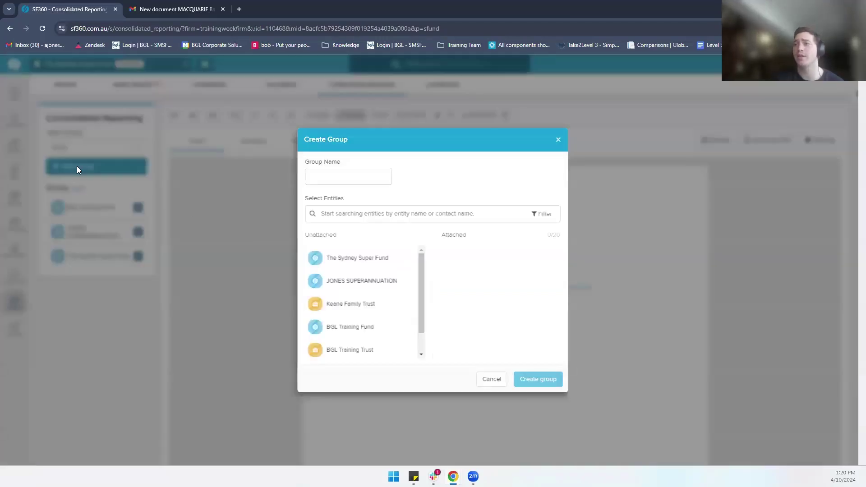
pyautogui.scroll(-1, 402, 301)
pyautogui.scroll(1, 402, 301)
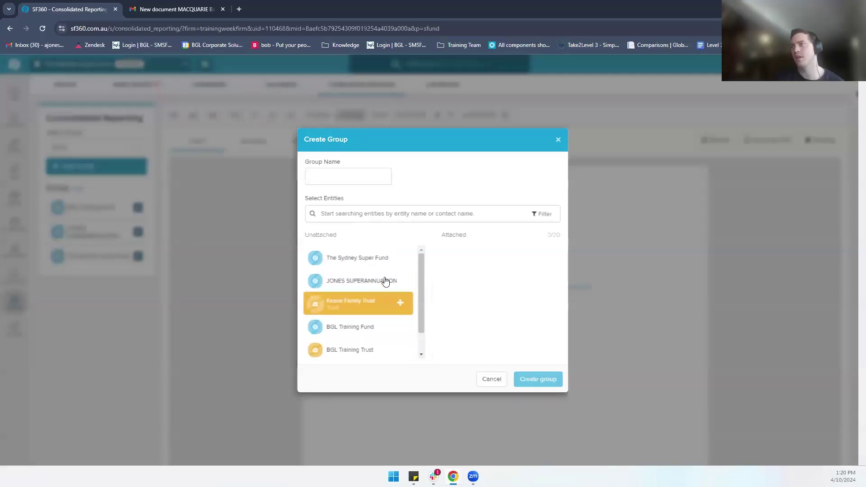
pyautogui.scroll(-1, 385, 281)
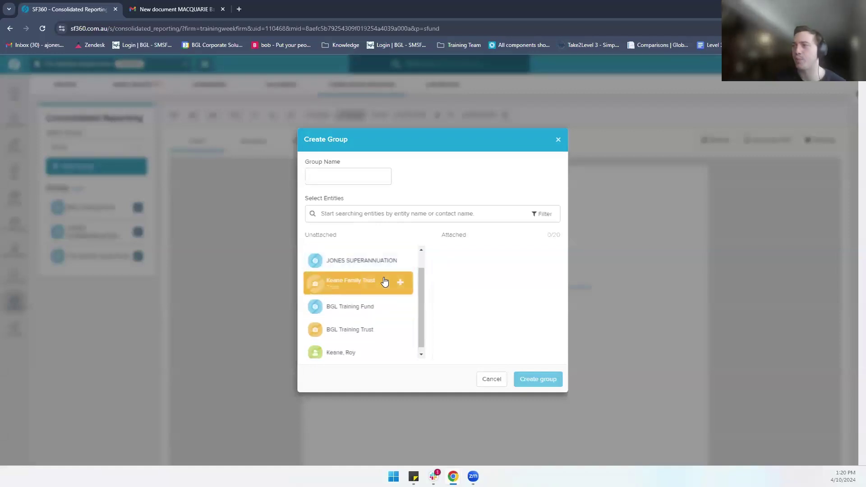
pyautogui.scroll(1, 384, 279)
pyautogui.moveTo(364, 280)
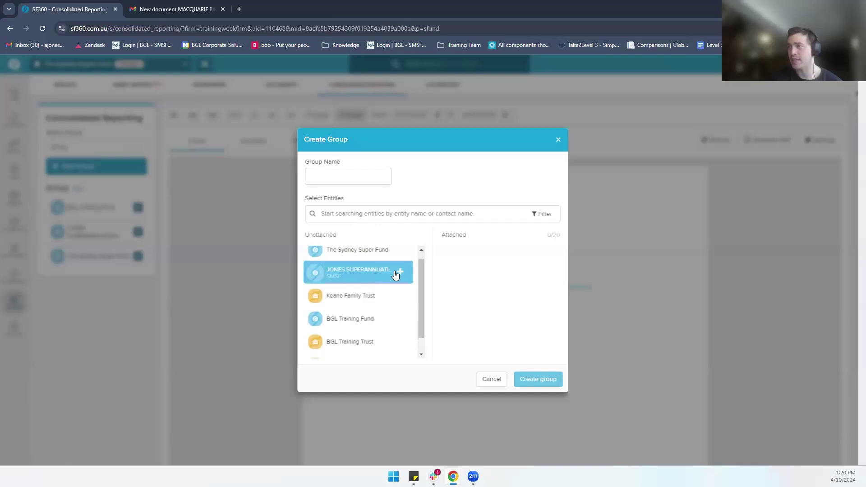
pyautogui.moveTo(377, 300)
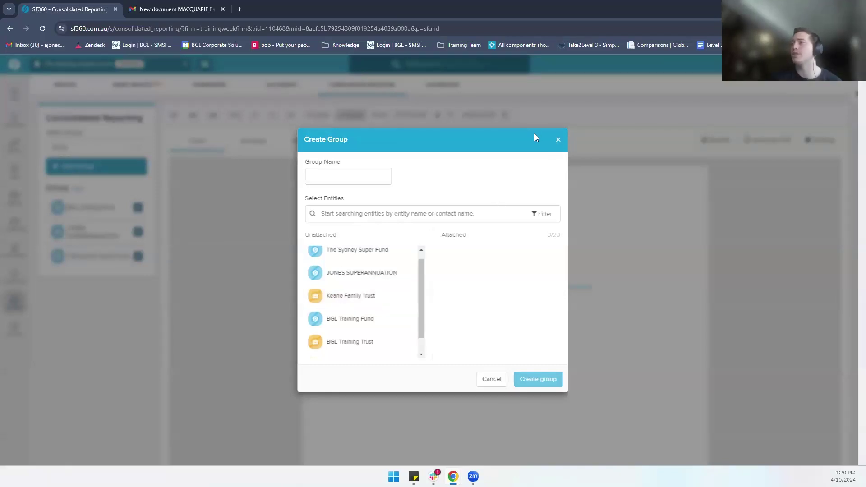
pyautogui.click(558, 140)
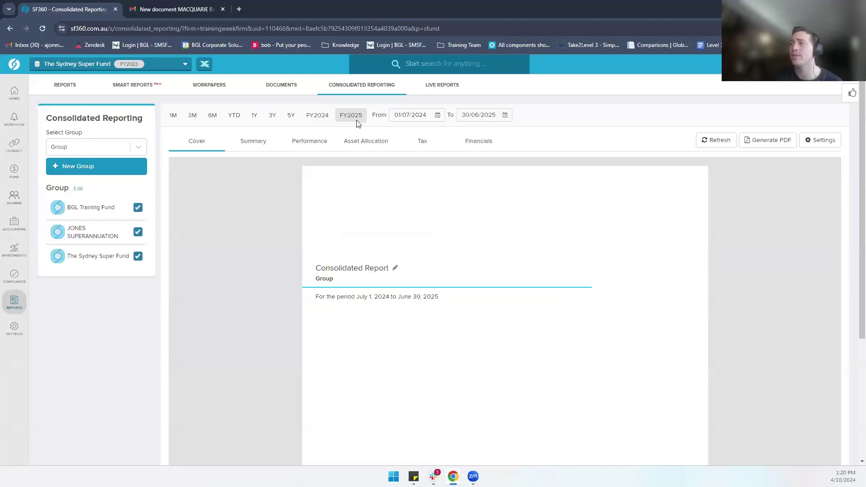
# Switch the consolidated report to FY2024 and review its Summary, Performance, Asset Allocation, Tax, Financials and Cover sections.
pyautogui.click(316, 116)
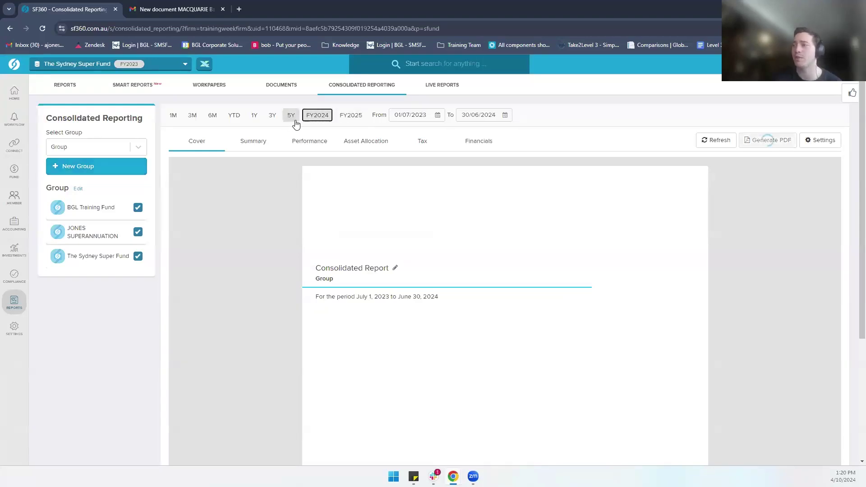
pyautogui.click(272, 116)
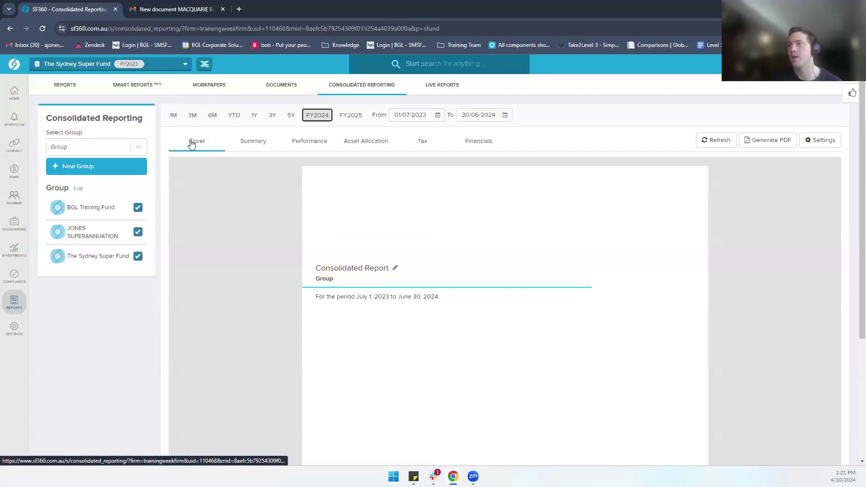
pyautogui.click(253, 146)
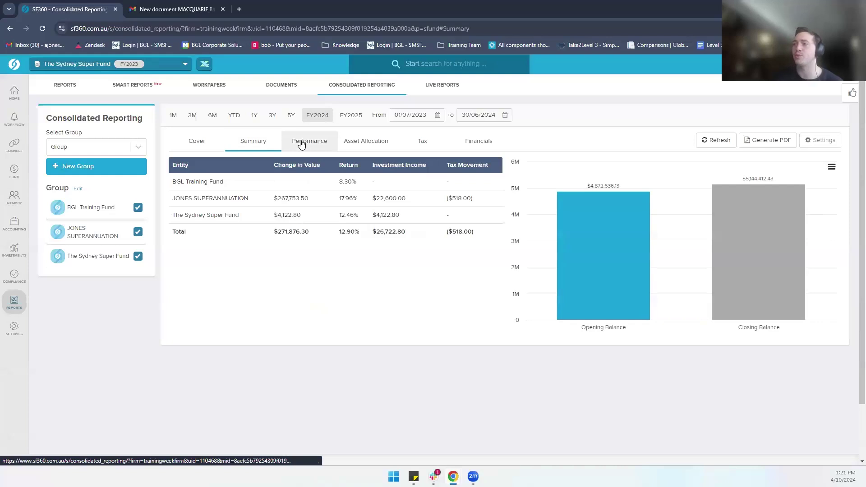
pyautogui.click(302, 143)
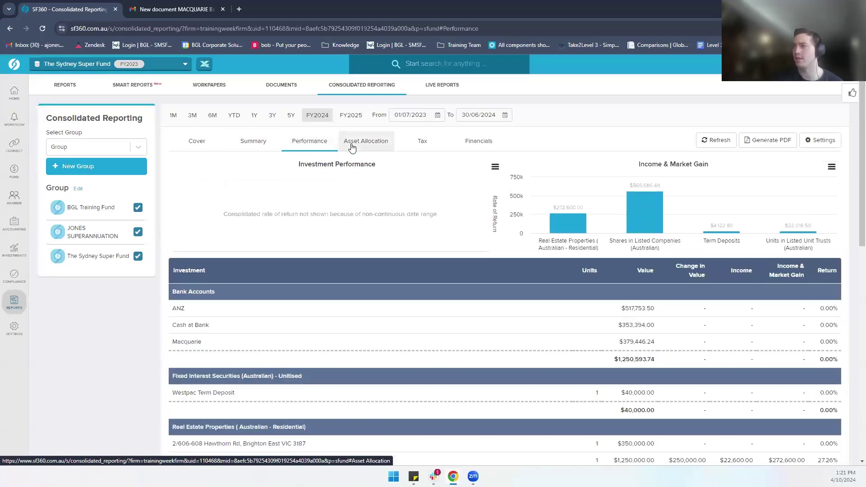
pyautogui.click(352, 146)
pyautogui.click(415, 142)
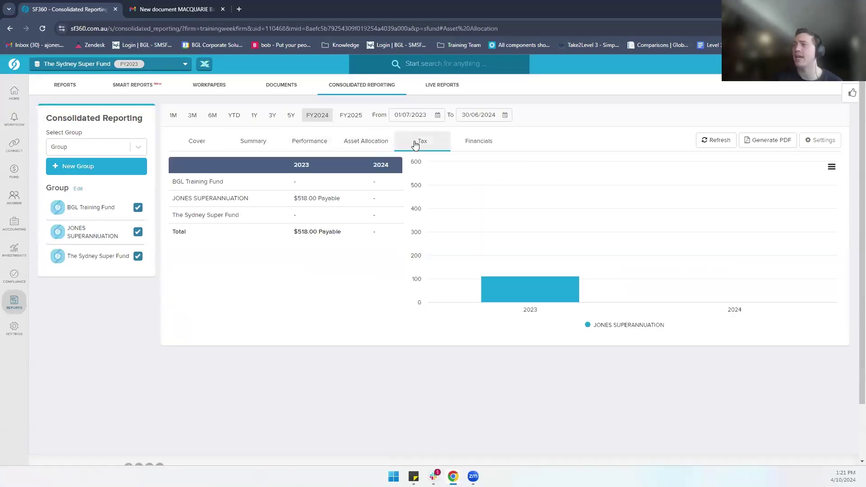
pyautogui.click(488, 143)
pyautogui.click(202, 145)
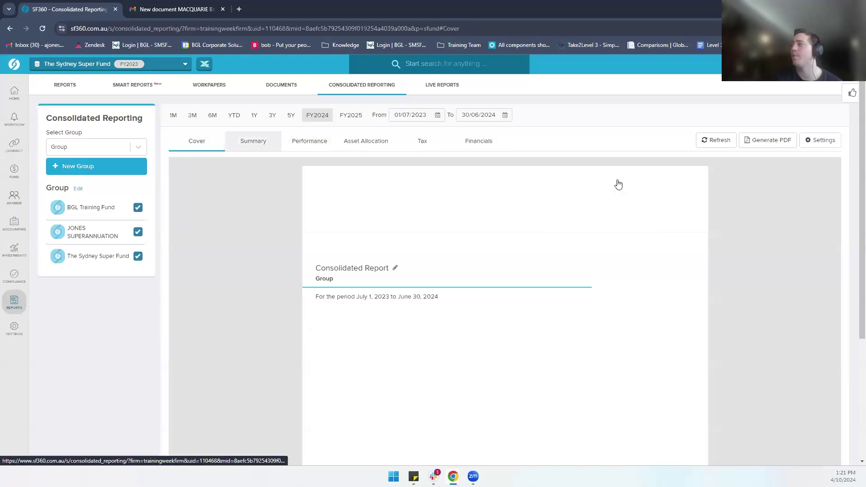
# Generate the PDF preview of the FY2024 consolidated report and look through its pages without saving it.
pyautogui.click(753, 144)
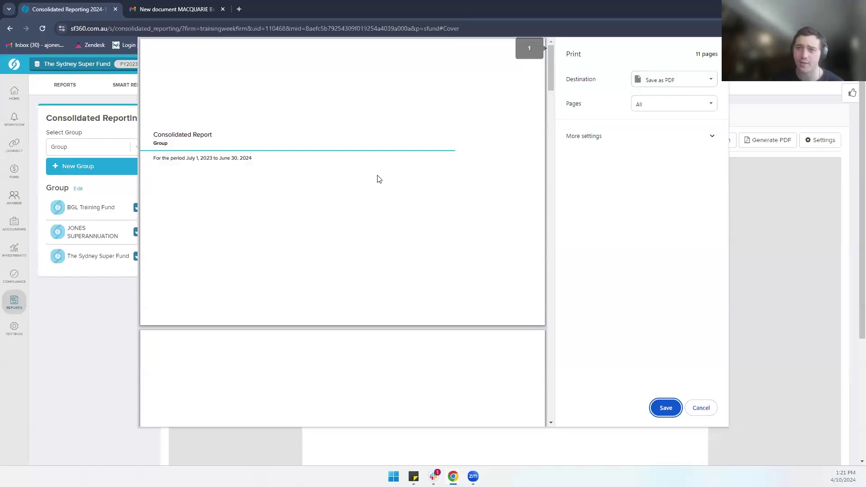
pyautogui.scroll(-6, 379, 180)
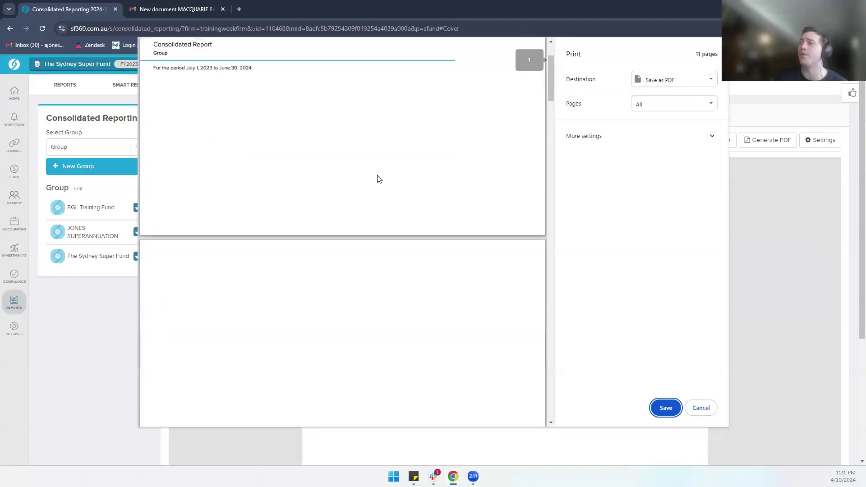
pyautogui.scroll(-10, 379, 180)
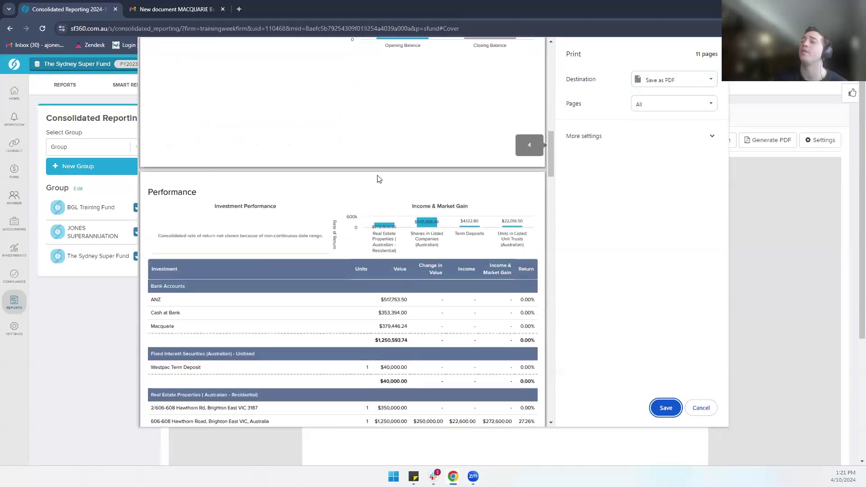
pyautogui.scroll(-8, 378, 180)
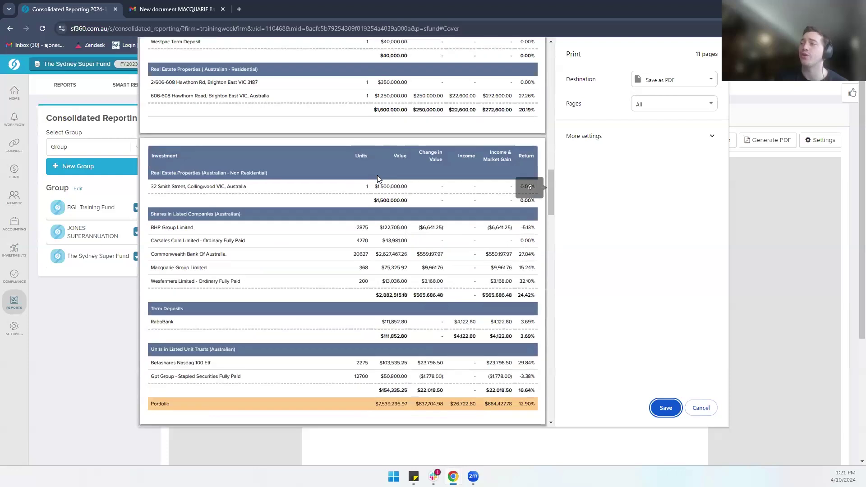
pyautogui.scroll(-12, 378, 179)
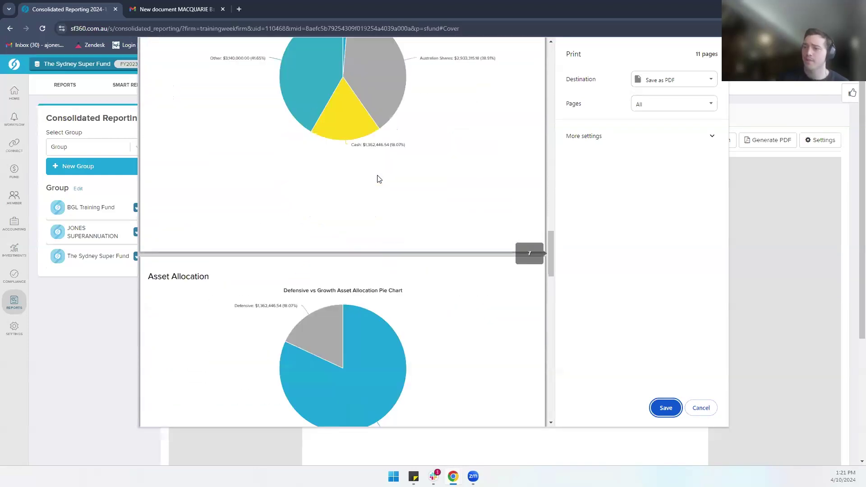
pyautogui.scroll(-10, 378, 179)
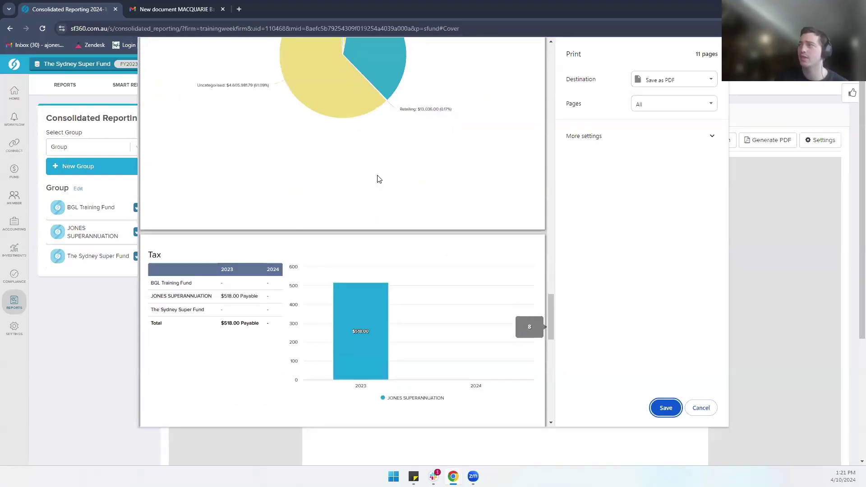
pyautogui.click(702, 409)
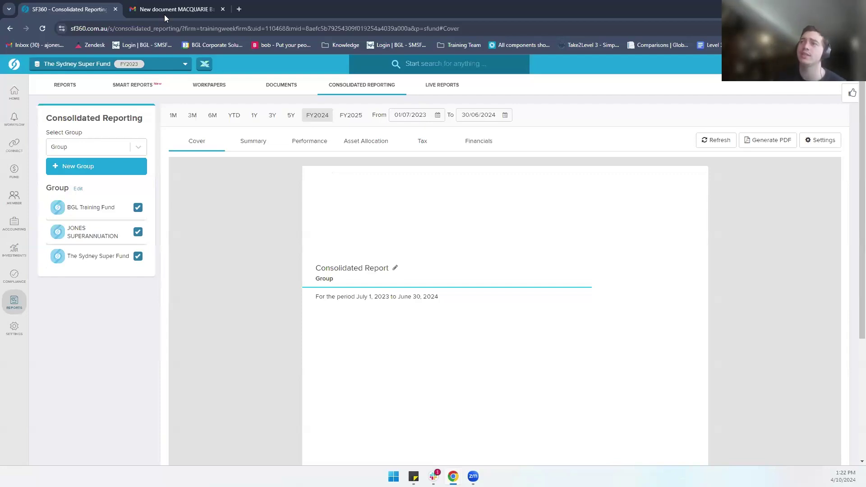
# Open the smart reports and display the fund's FY2023 trial balance.
pyautogui.click(134, 88)
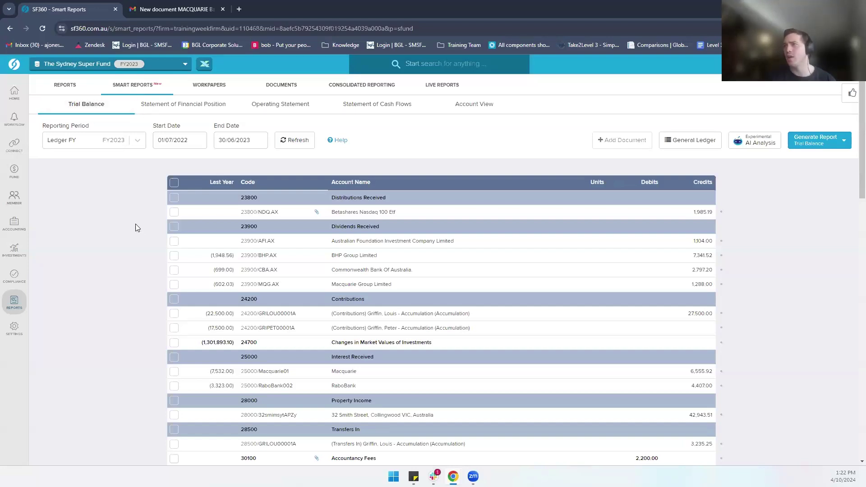
pyautogui.click(182, 106)
pyautogui.click(121, 105)
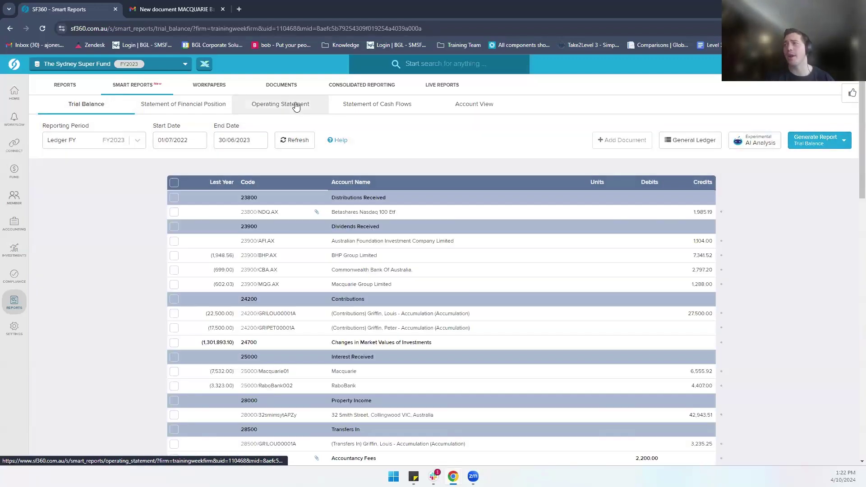
pyautogui.moveTo(370, 108)
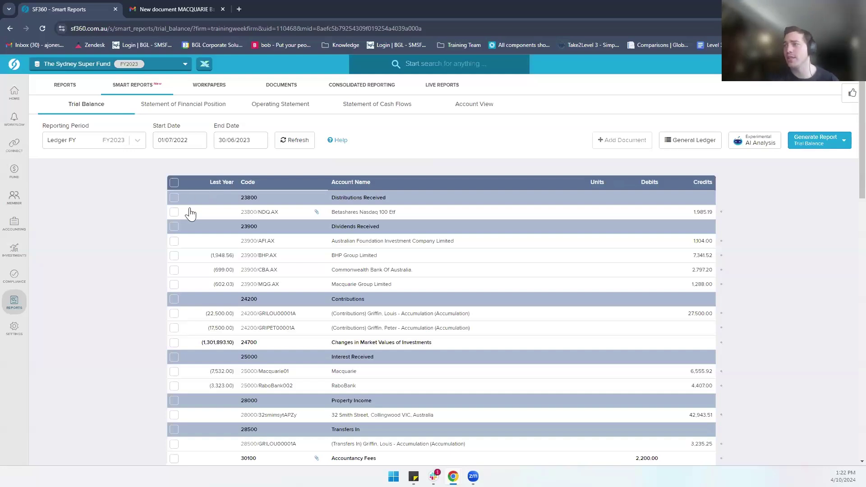
# Select Distributions Received (23800) in the trial balance and browse the existing documents that can be attached to it.
pyautogui.click(174, 197)
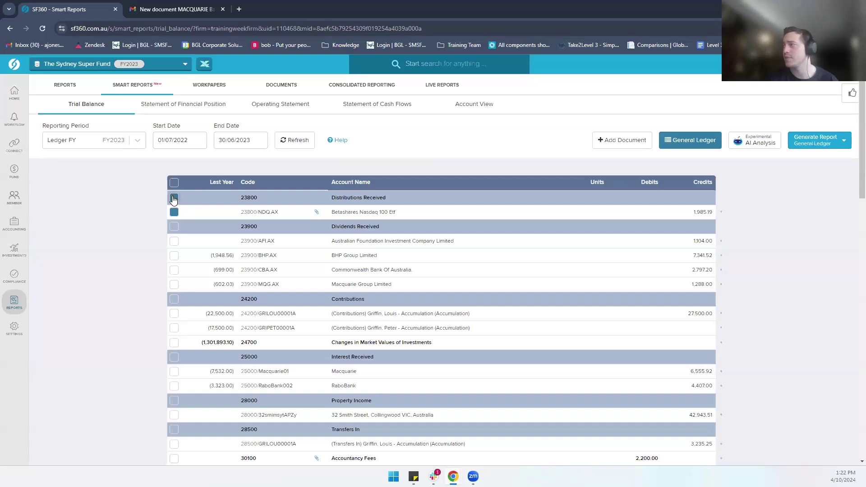
pyautogui.click(607, 140)
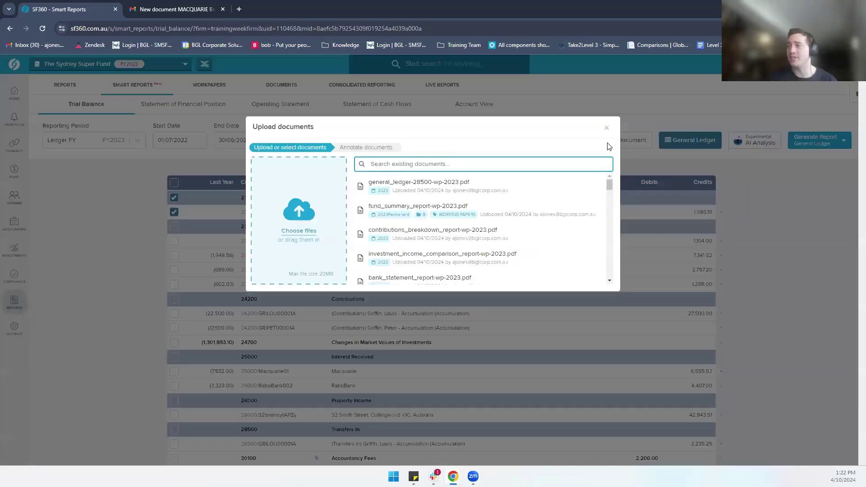
pyautogui.scroll(-1, 458, 237)
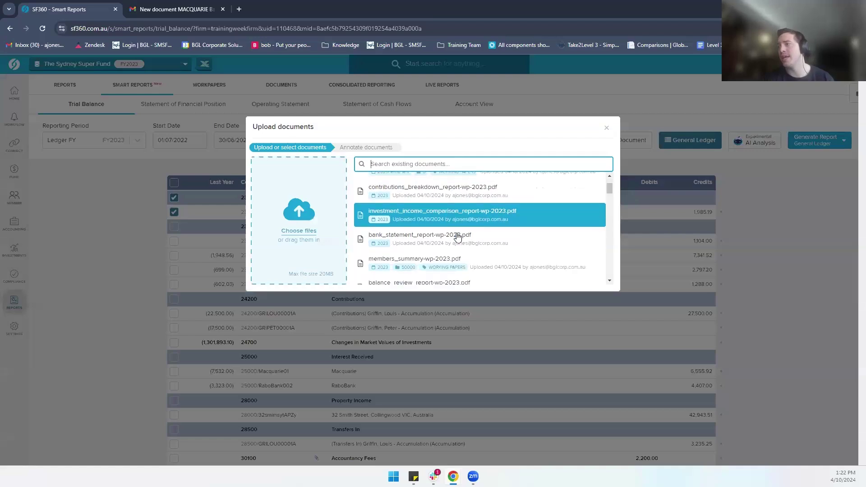
pyautogui.scroll(-1, 458, 237)
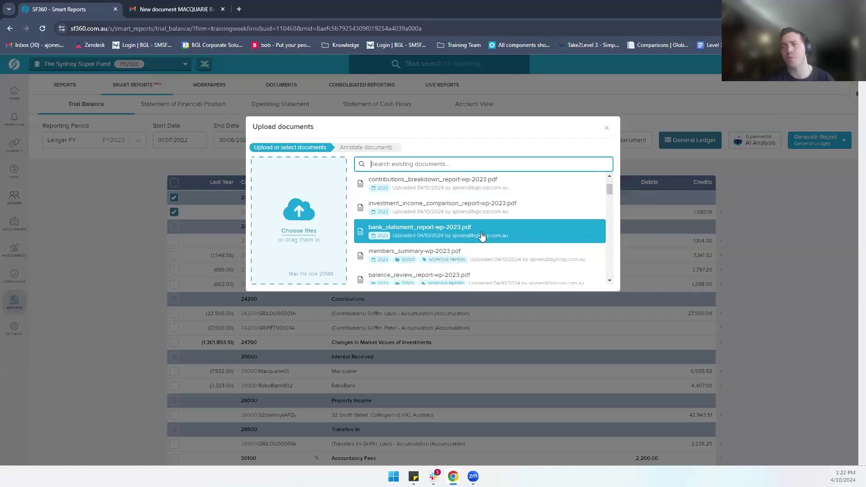
pyautogui.click(482, 234)
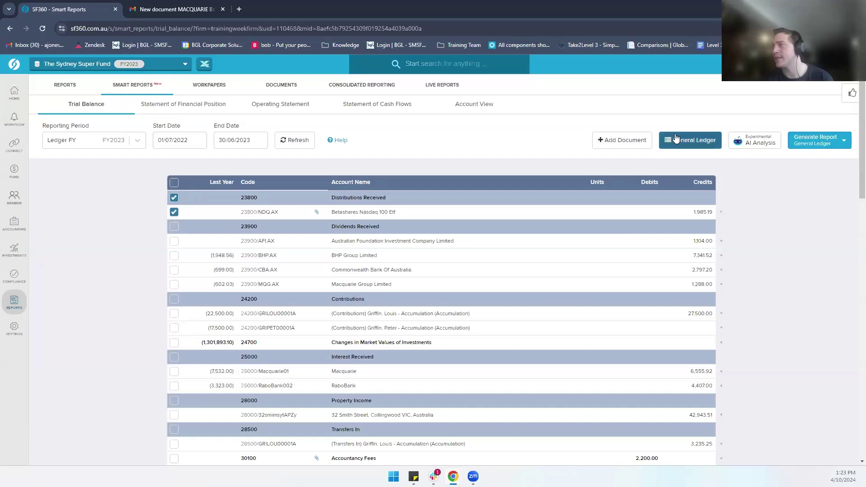
# View the general ledger for the Distributions Received accounts and its new general journal transaction form, closing the form without posting.
pyautogui.click(690, 141)
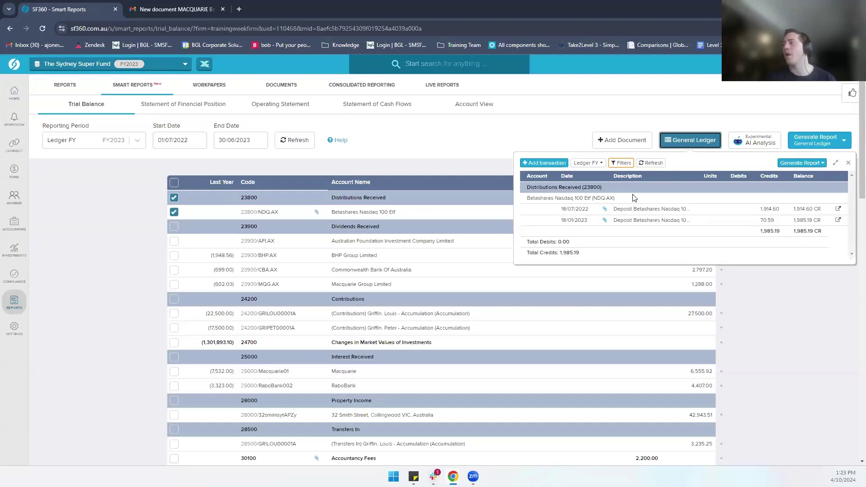
pyautogui.click(542, 162)
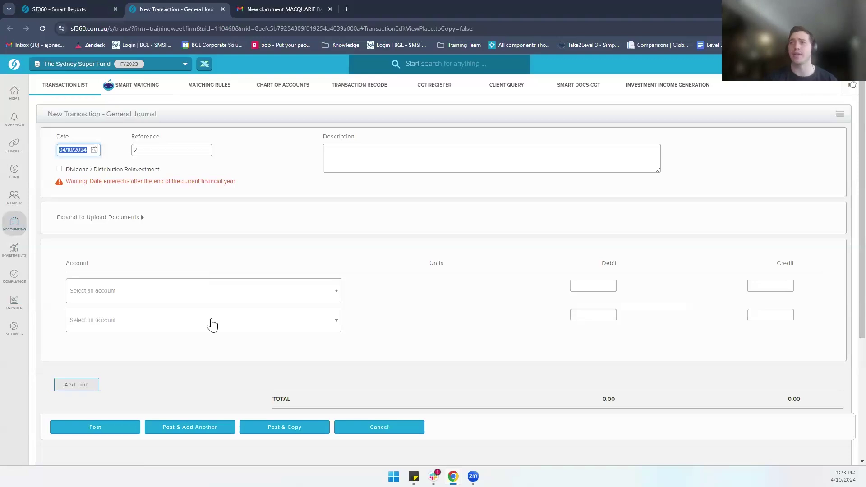
pyautogui.click(223, 9)
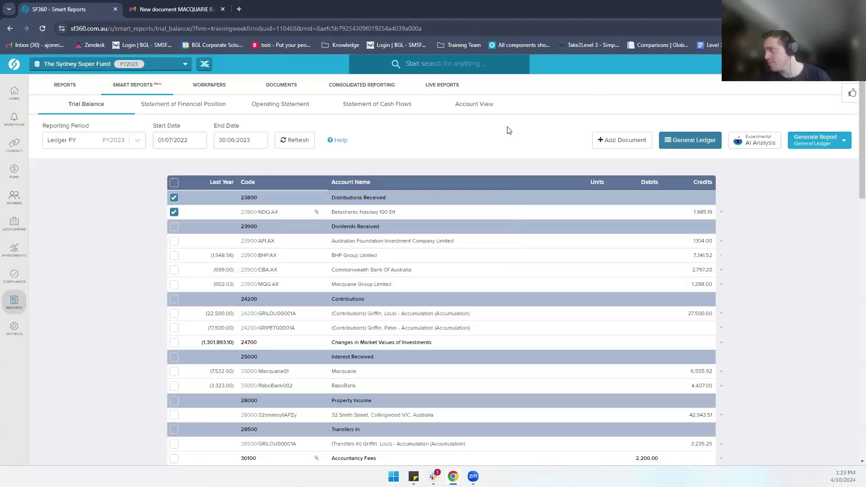
# Select every account in the trial balance and show the general ledger for all of them.
pyautogui.click(174, 197)
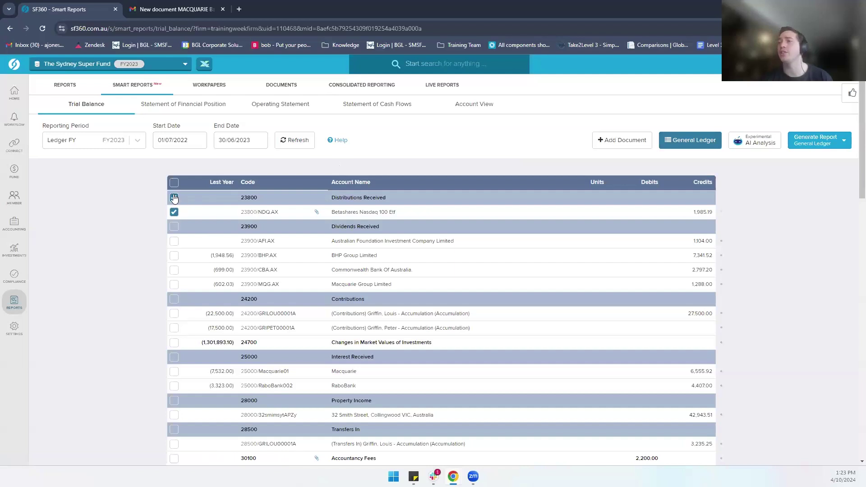
pyautogui.click(174, 182)
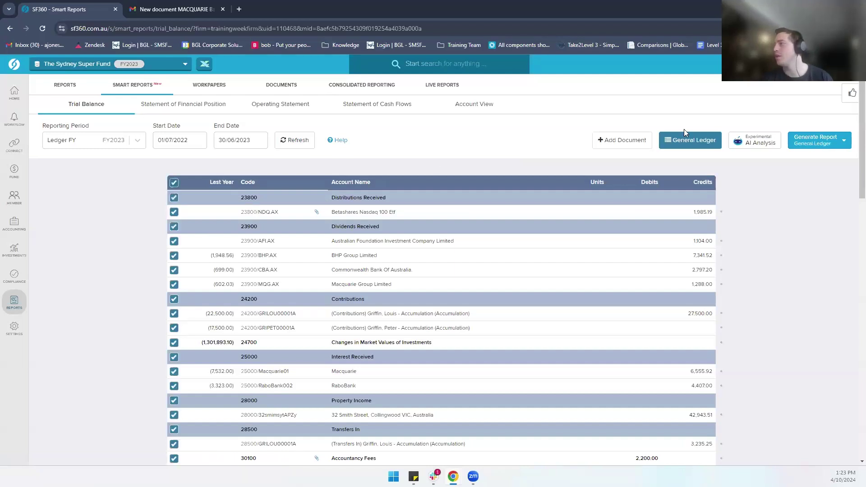
pyautogui.click(690, 141)
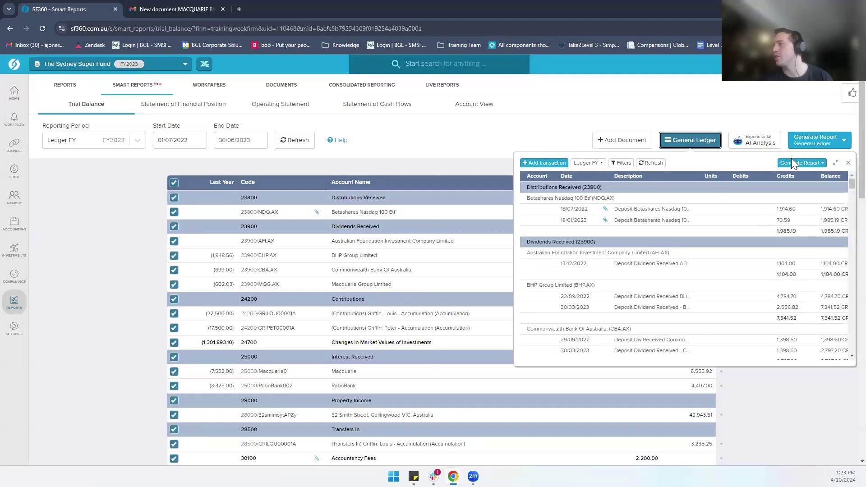
# Select only the Distributions Received, Dividends Received, Contributions and Interest Received accounts in the trial balance and view their combined general ledger.
pyautogui.click(819, 120)
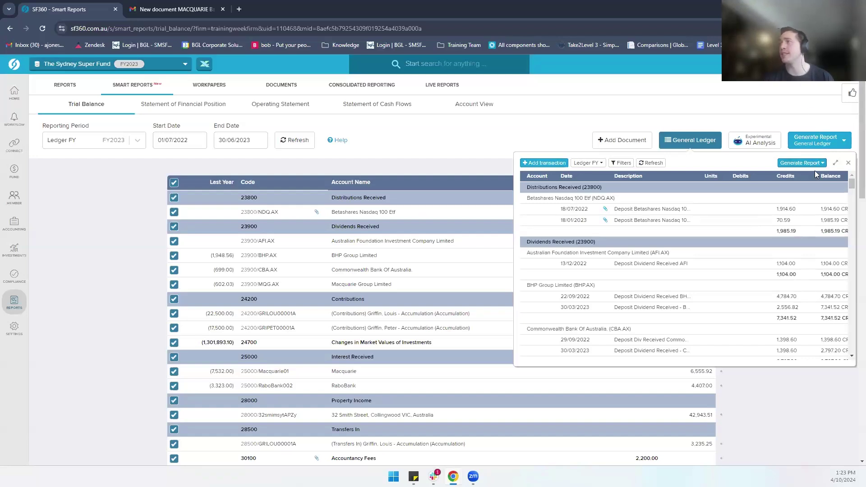
pyautogui.click(175, 183)
pyautogui.click(175, 198)
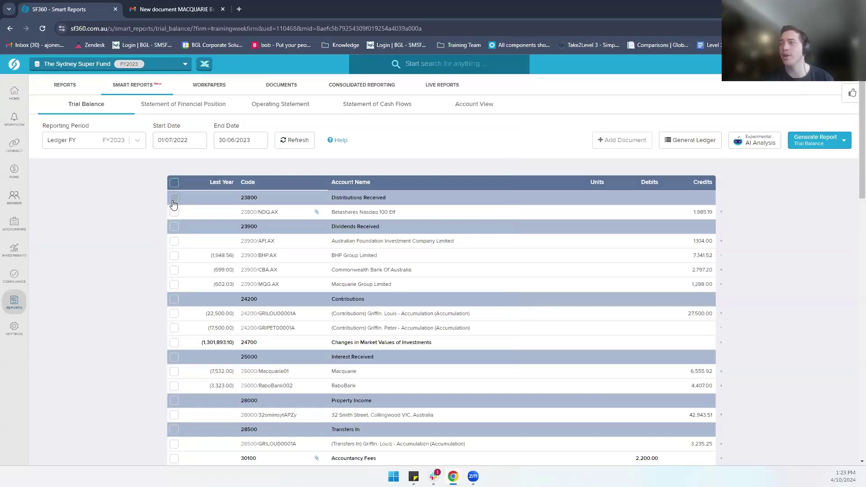
pyautogui.click(174, 228)
pyautogui.click(174, 299)
pyautogui.click(175, 357)
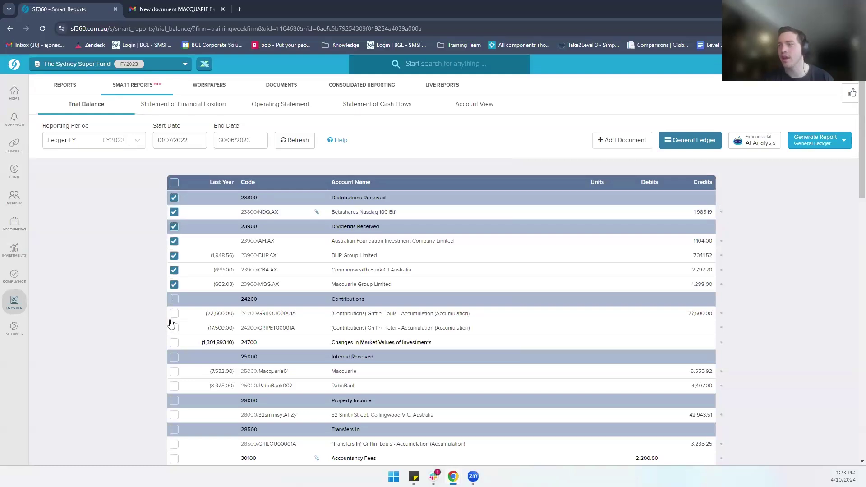
pyautogui.click(717, 141)
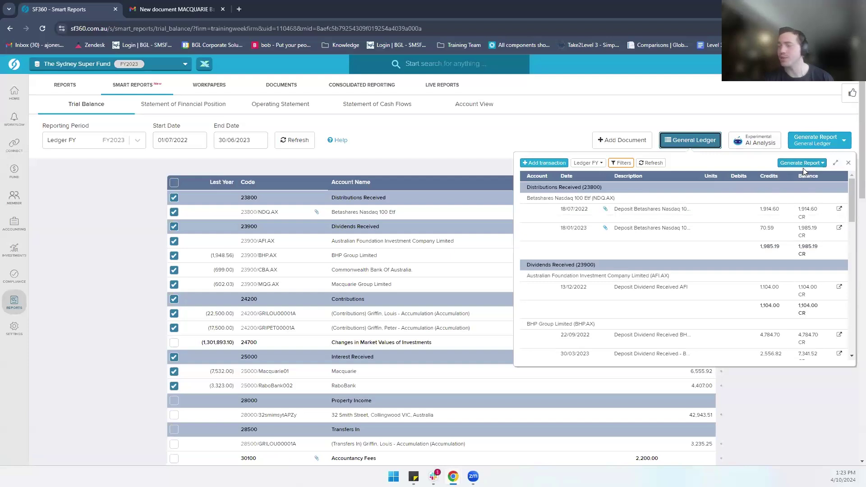
pyautogui.click(716, 110)
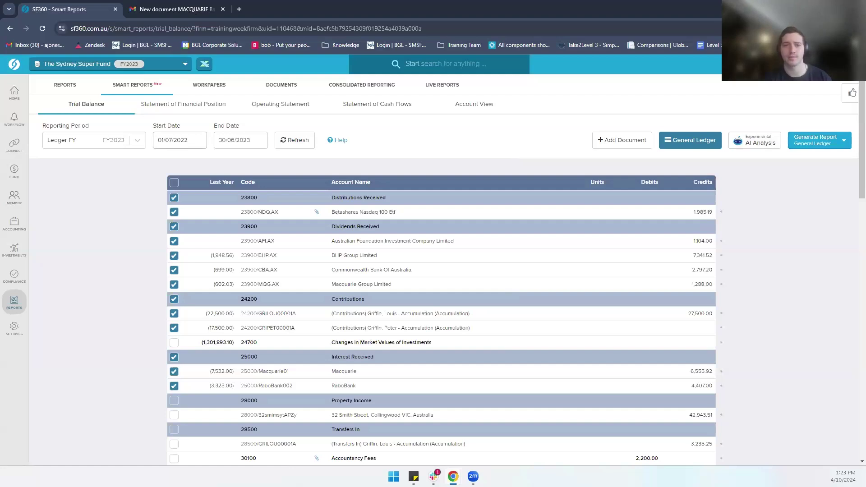
# Display the Statement of Financial Position compared with 4 periods in detailed view.
pyautogui.click(183, 104)
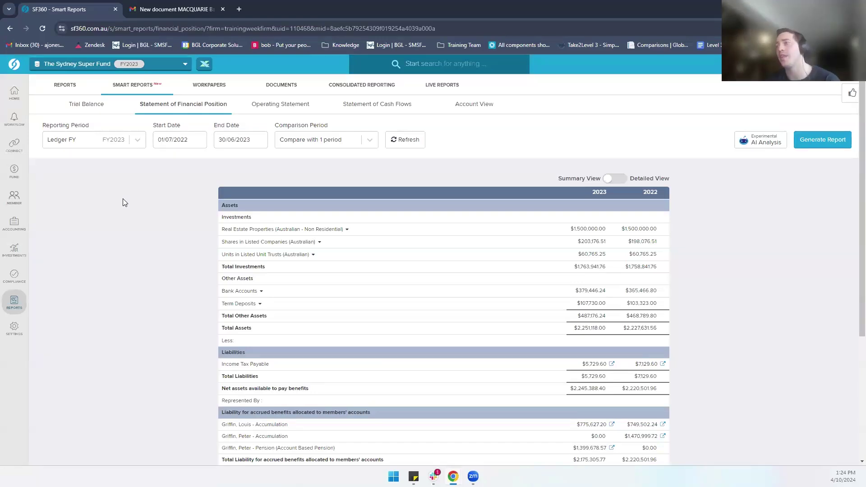
pyautogui.click(300, 146)
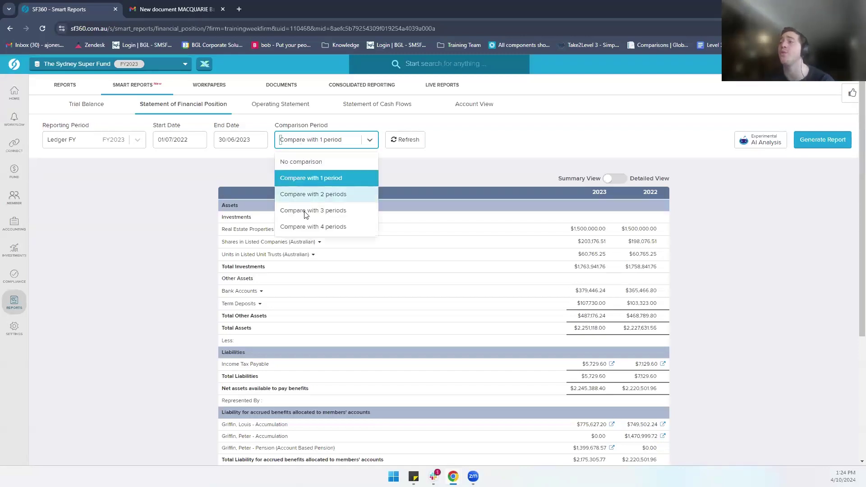
pyautogui.click(302, 227)
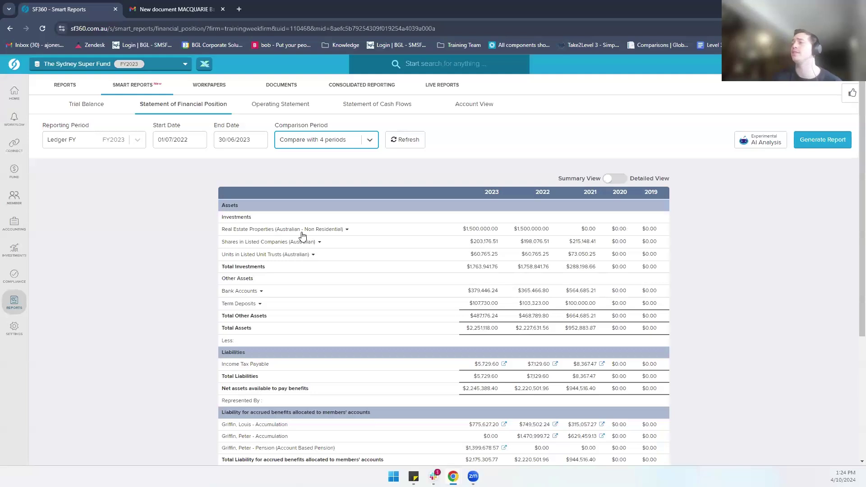
pyautogui.click(615, 183)
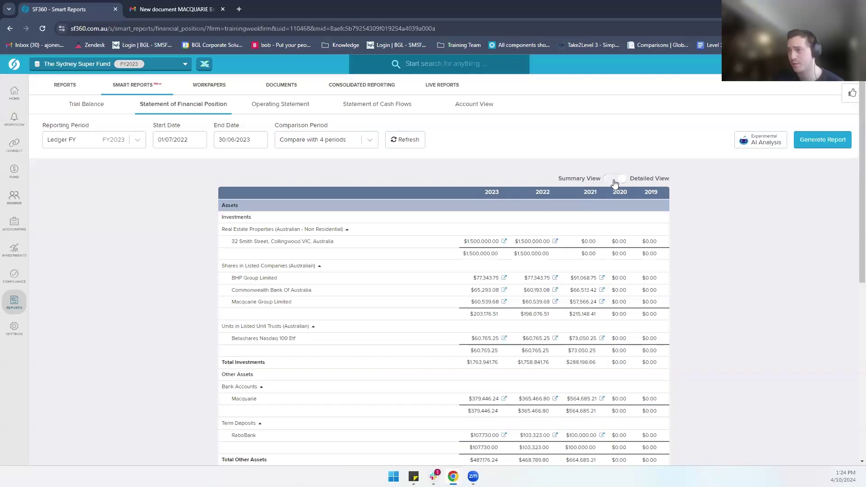
pyautogui.scroll(-3, 489, 227)
pyautogui.scroll(-2, 489, 226)
pyautogui.scroll(5, 491, 230)
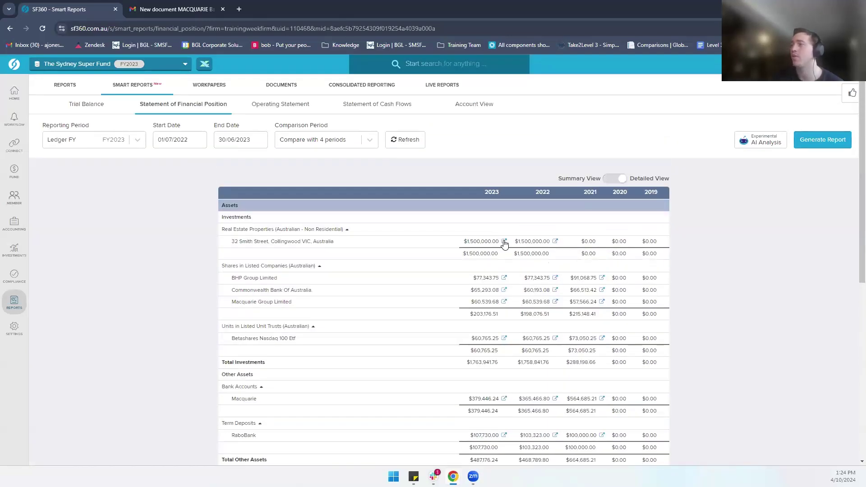
# View the transactions behind the real estate property's 2023 balance and return to the Statement of Financial Position.
pyautogui.click(504, 242)
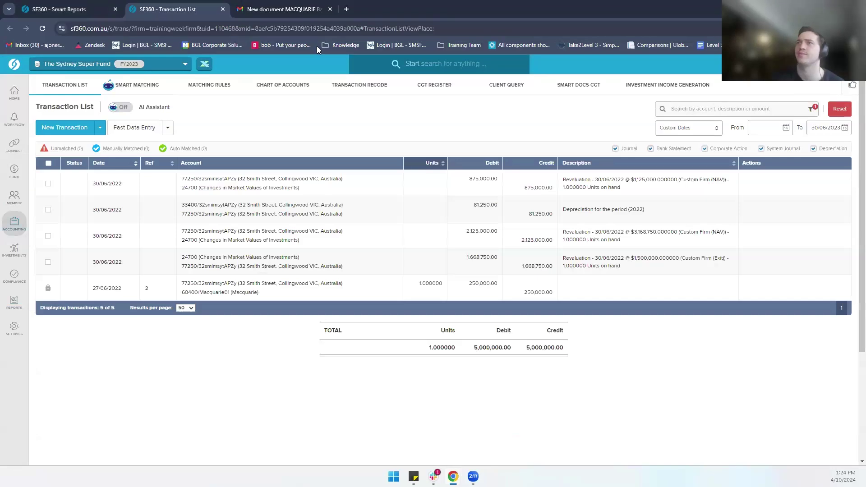
pyautogui.click(223, 9)
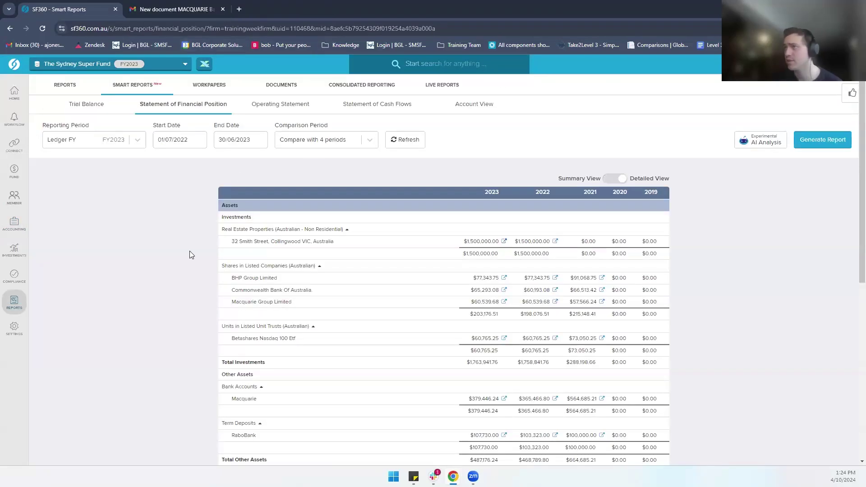
pyautogui.scroll(-3, 190, 255)
pyautogui.scroll(3, 189, 255)
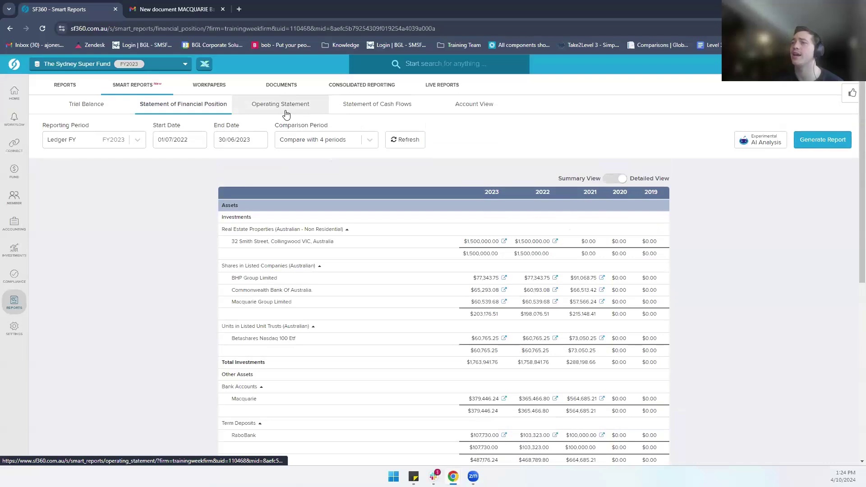
# Display the Operating Statement compared with 4 periods and check the available reporting periods, keeping Ledger FY.
pyautogui.click(286, 113)
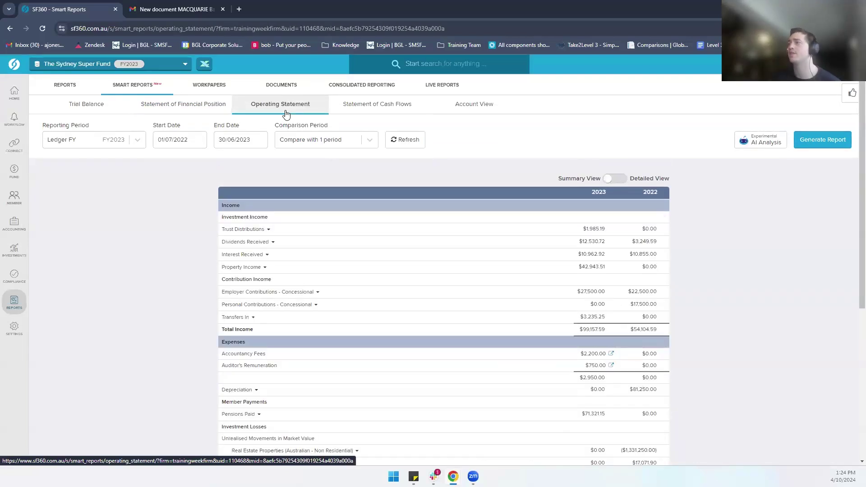
pyautogui.click(108, 139)
pyautogui.click(310, 141)
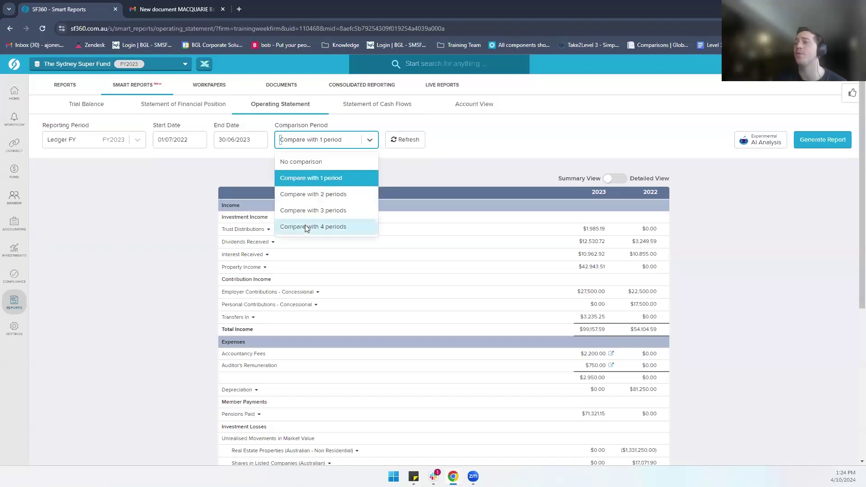
pyautogui.click(305, 226)
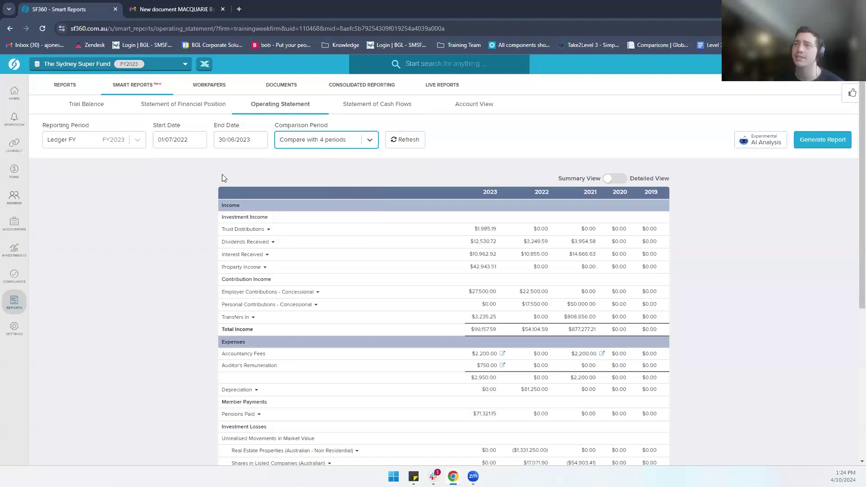
pyautogui.click(70, 147)
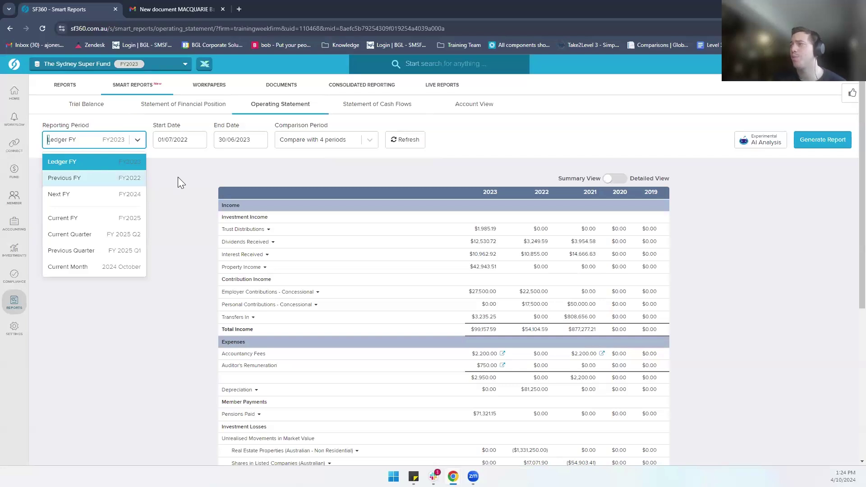
pyautogui.click(267, 157)
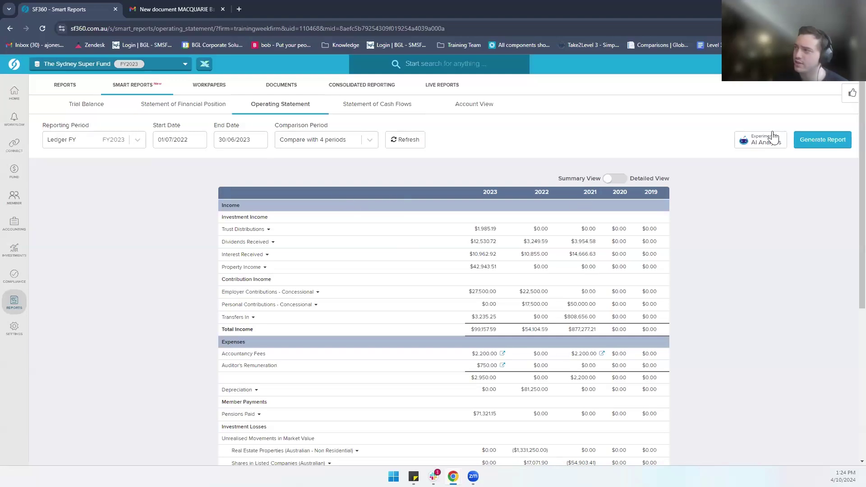
# Run the AI Analysis on the Operating Statement and ask it the suggested question "Are there any anomalies?".
pyautogui.click(756, 137)
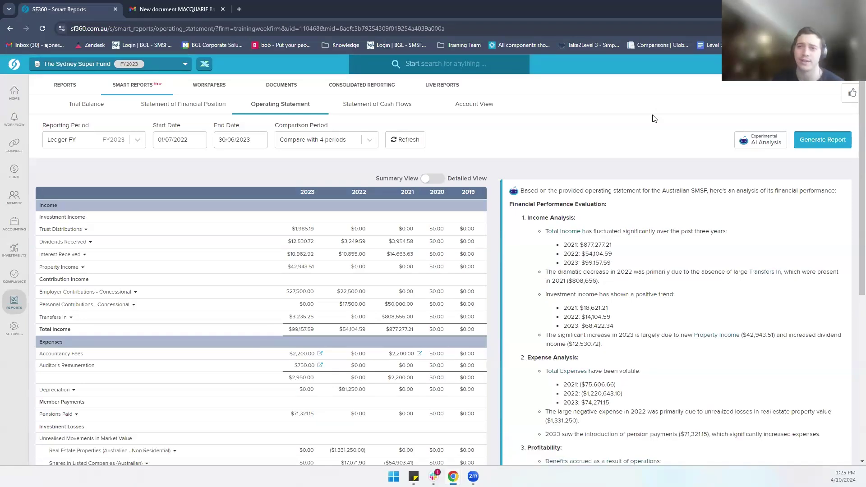
pyautogui.scroll(-5, 629, 253)
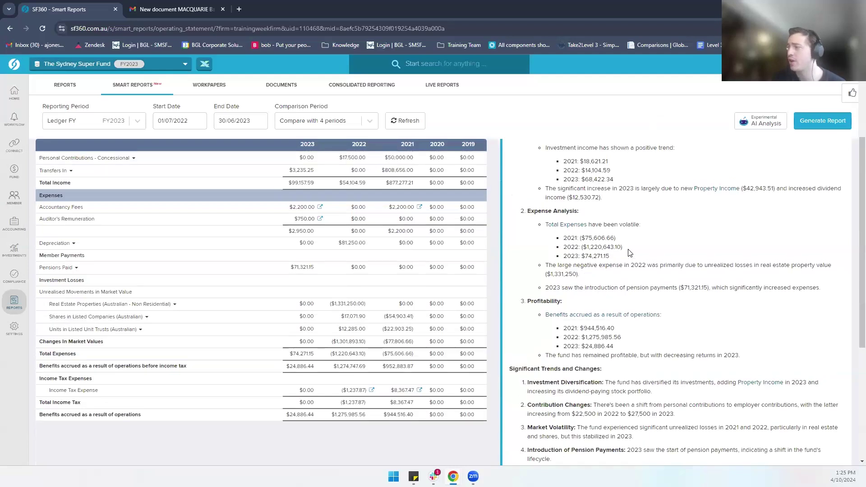
pyautogui.scroll(-1, 630, 253)
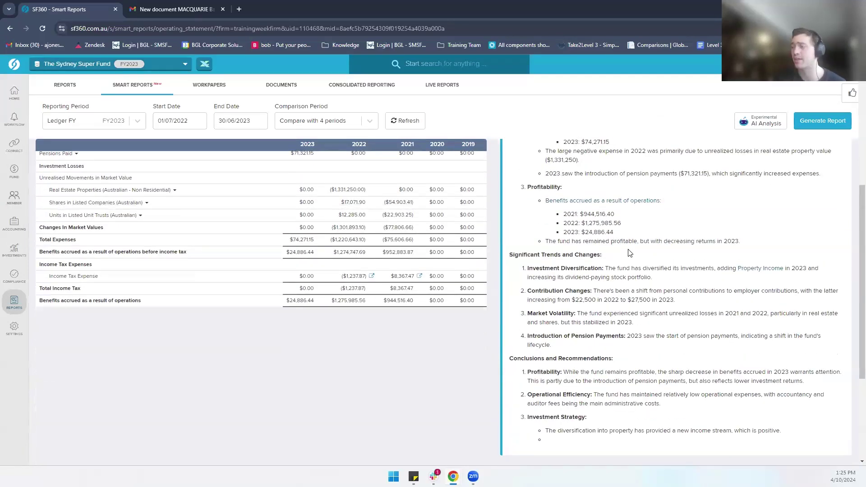
pyautogui.scroll(-3, 630, 252)
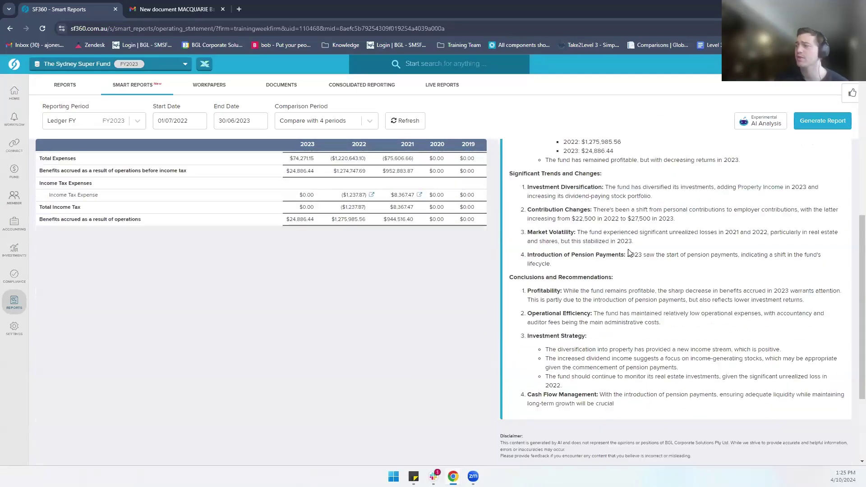
pyautogui.scroll(-1, 629, 249)
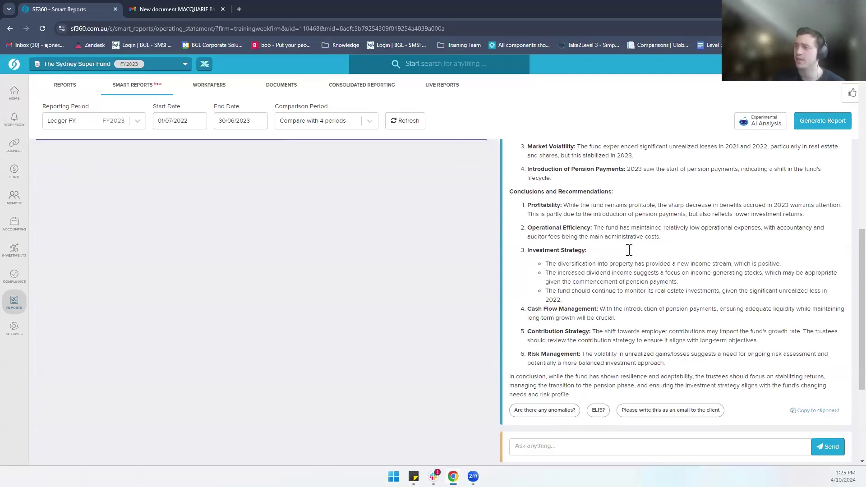
pyautogui.scroll(-2, 629, 251)
pyautogui.click(531, 349)
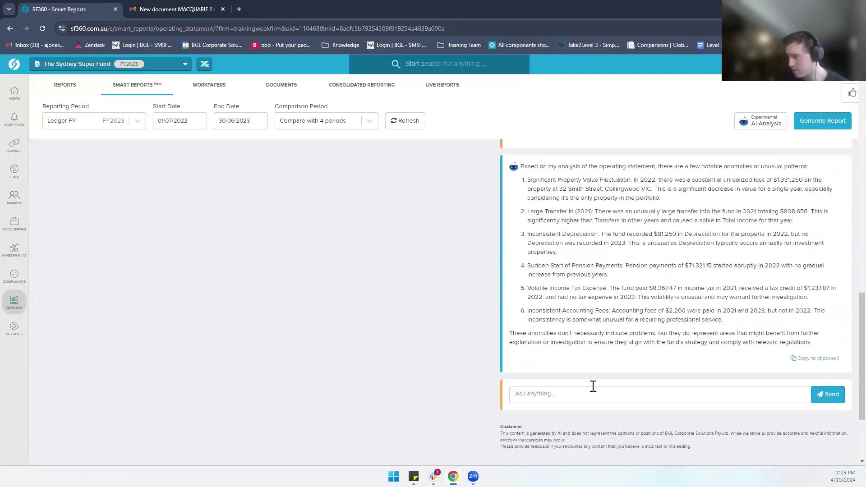
# Ask the AI Analysis for a simplified explanation with the prompt "ELI5".
pyautogui.click(586, 395)
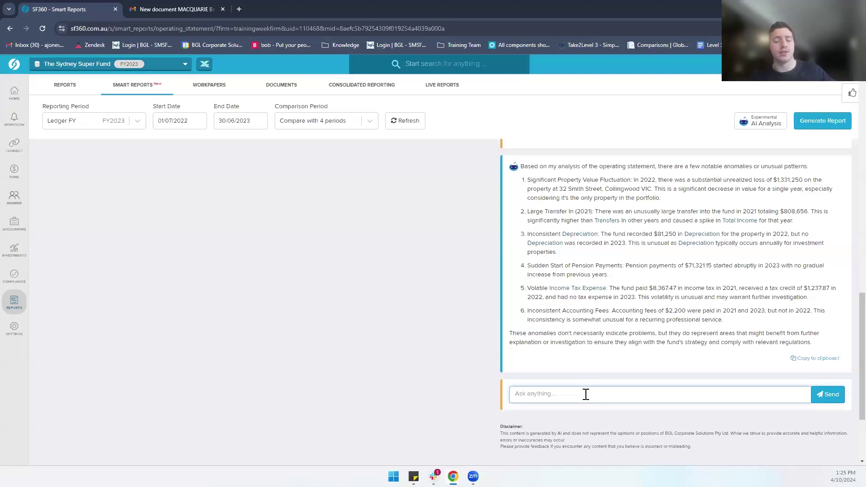
pyautogui.write('EL')
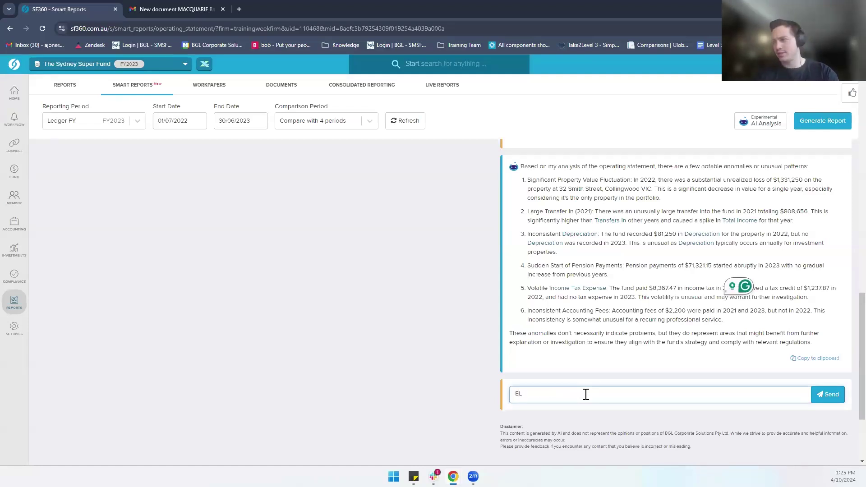
pyautogui.write('IS')
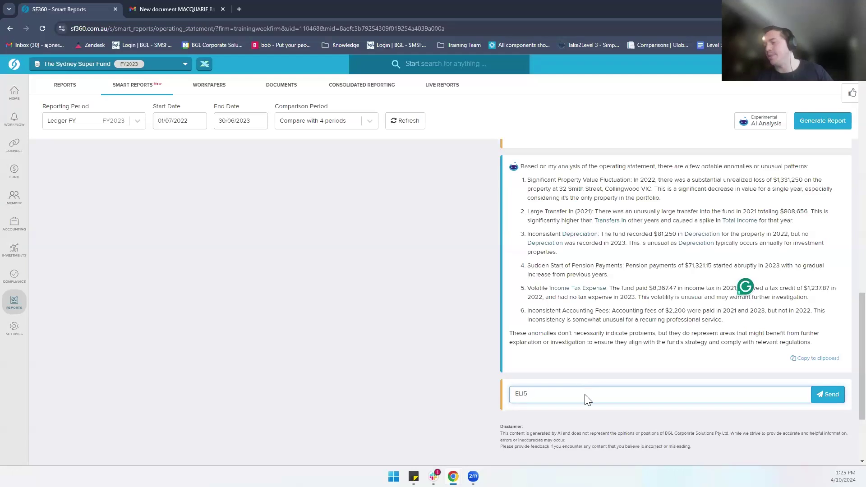
pyautogui.press('Return')
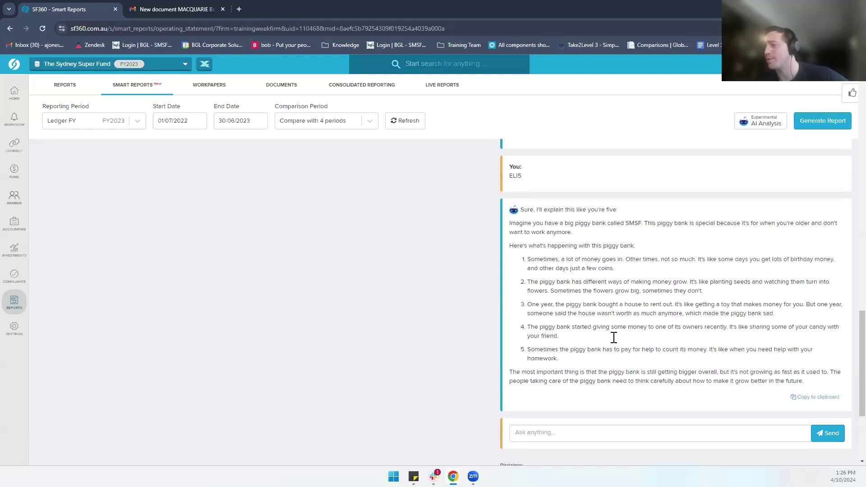
# Ask the AI Analysis to draft a client email with the prompt "Create an email based on the report to the members".
pyautogui.click(578, 386)
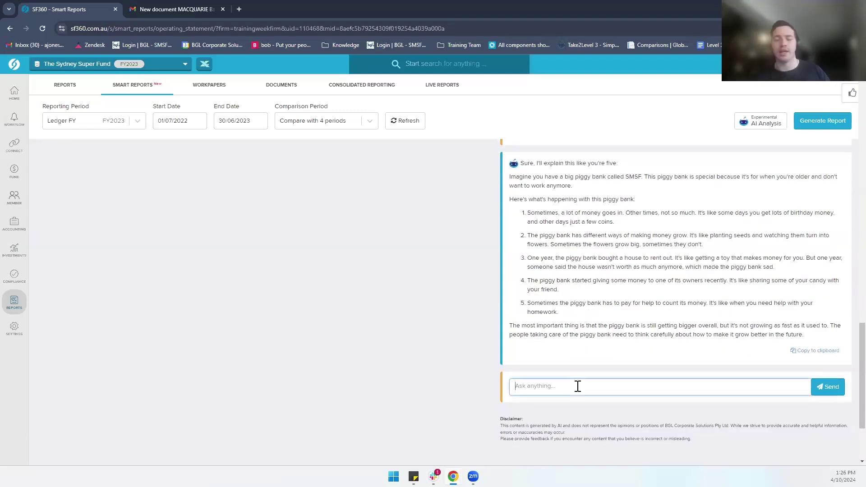
pyautogui.write('C')
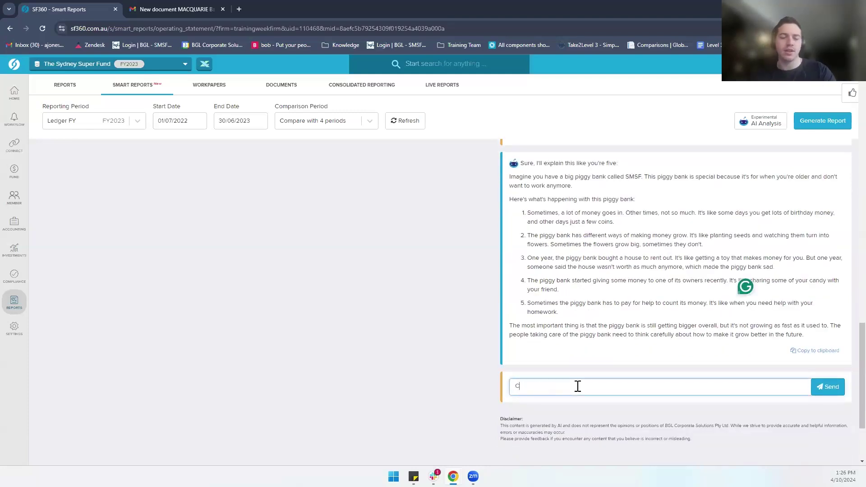
pyautogui.write('reate an email base')
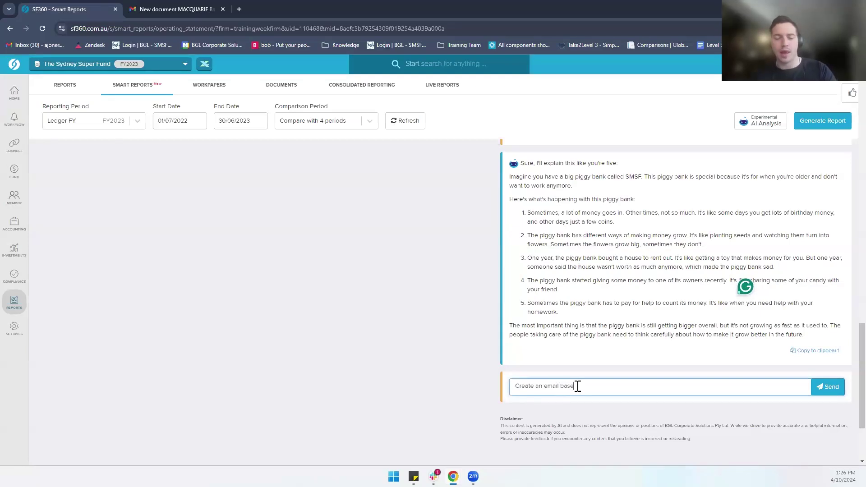
pyautogui.write('d on the r')
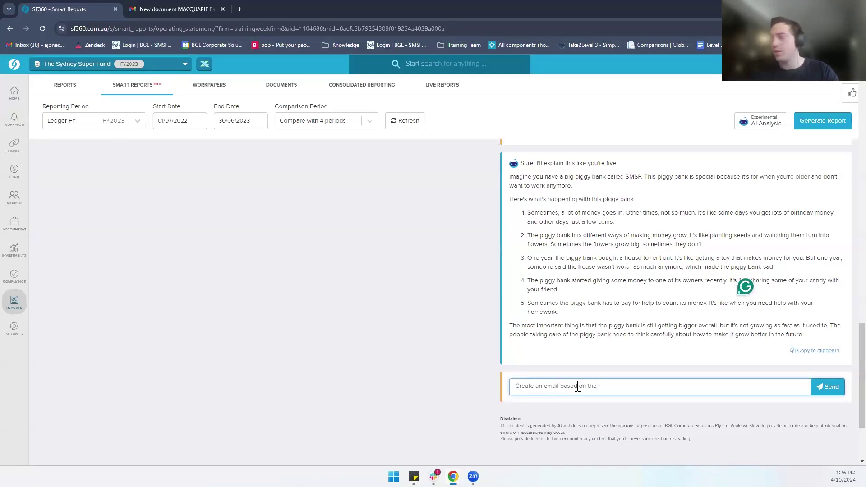
pyautogui.write('eoport')
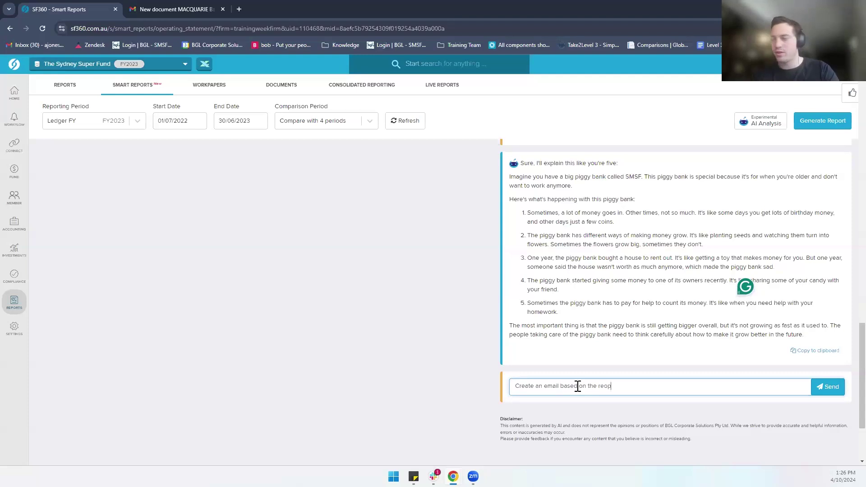
pyautogui.press('BackSpace')
pyautogui.press('BackSpace')
pyautogui.press('BackSpace')
pyautogui.press('BackSpace')
pyautogui.press('BackSpace')
pyautogui.press('BackSpace')
pyautogui.press('BackSpace')
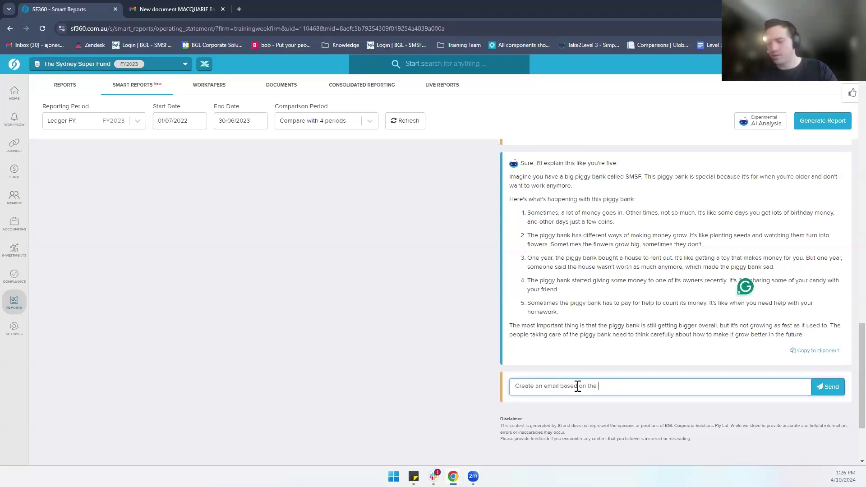
pyautogui.write('re')
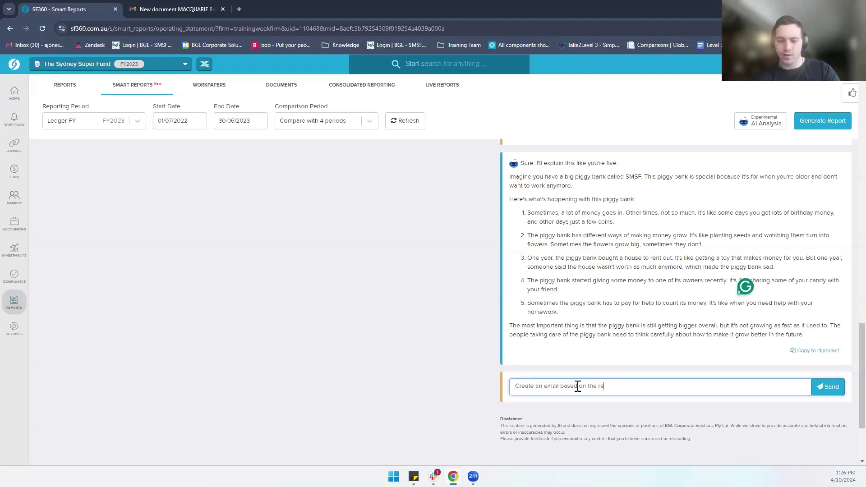
pyautogui.write('port to th')
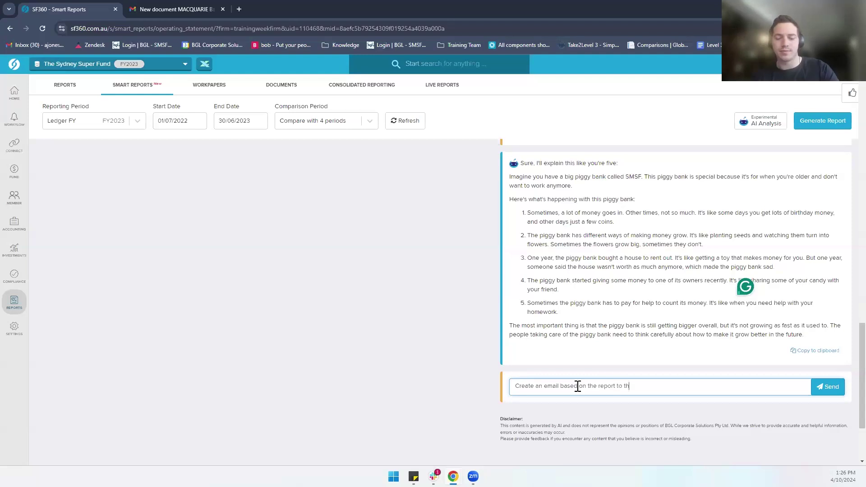
pyautogui.write('e members')
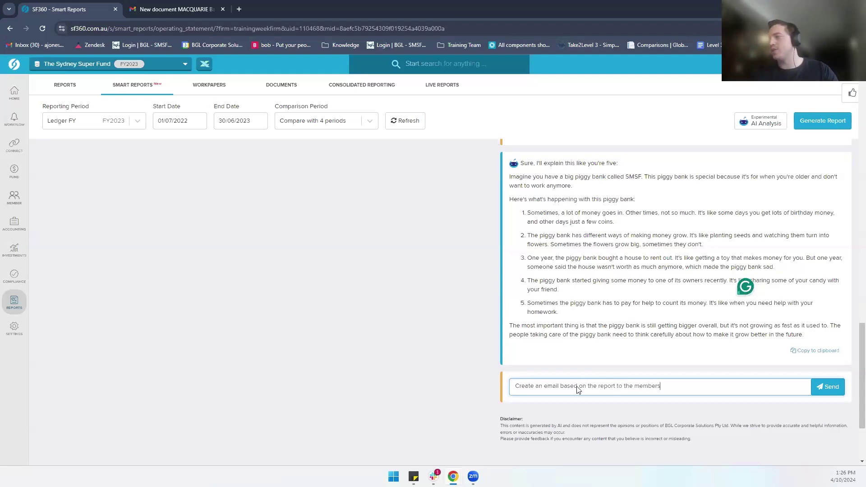
pyautogui.press('Return')
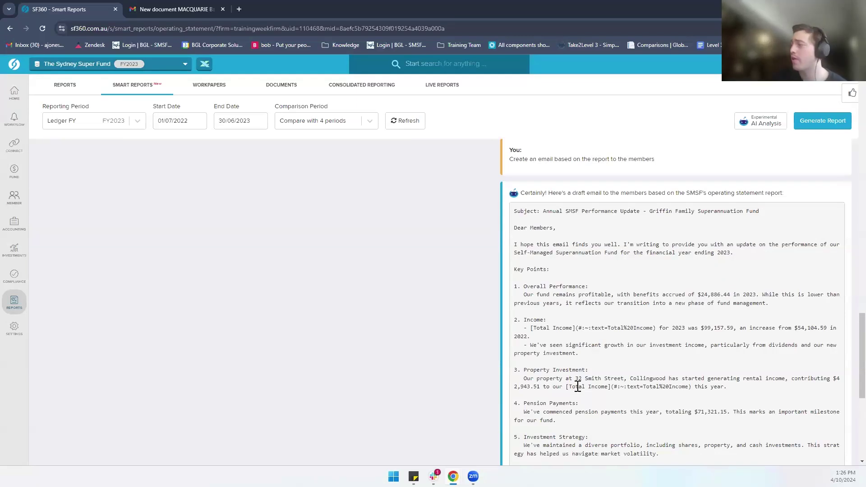
# Read through the drafted member email and copy the AI response to the clipboard.
pyautogui.scroll(-5, 577, 386)
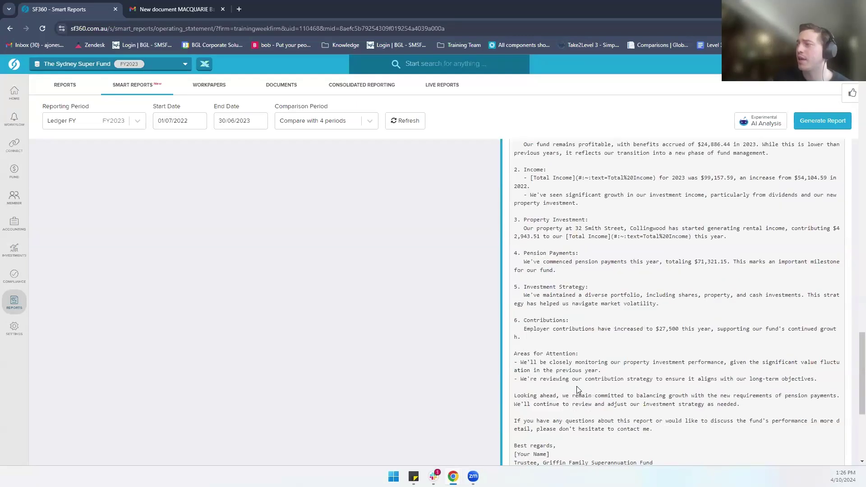
pyautogui.scroll(1, 578, 386)
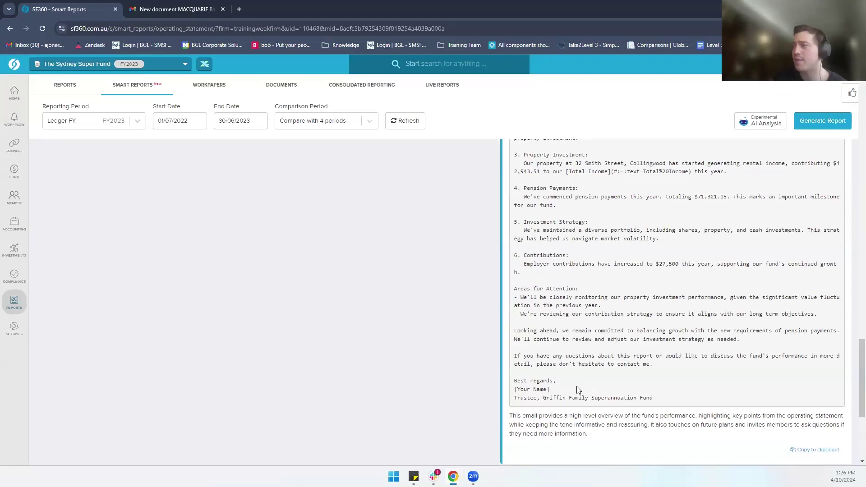
pyautogui.scroll(1, 579, 391)
pyautogui.scroll(-1, 577, 388)
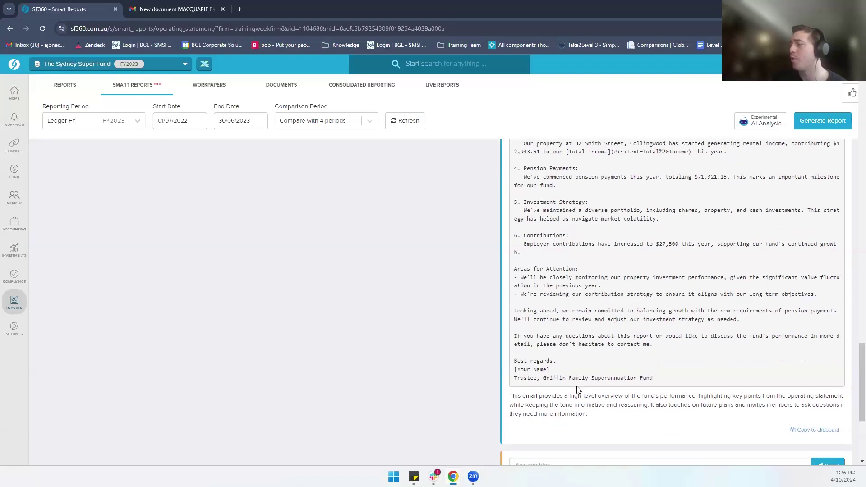
pyautogui.click(810, 409)
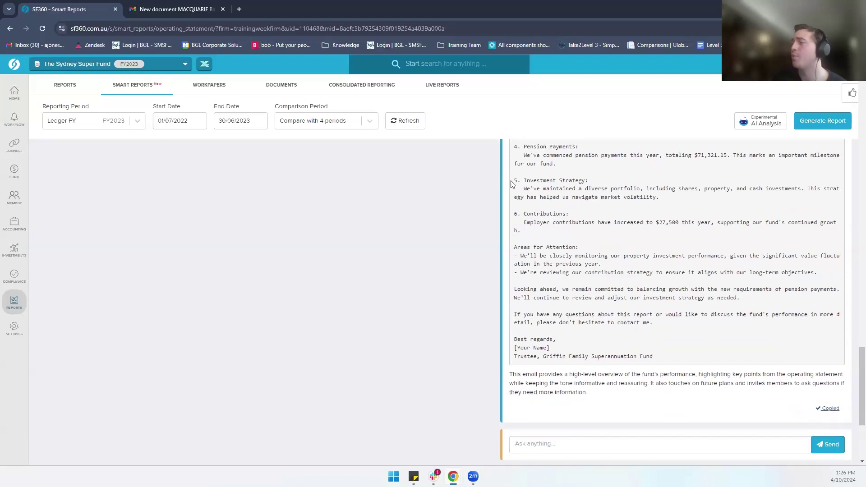
# Switch to Gmail, start a new message and paste the copied AI draft into its body.
pyautogui.click(206, 10)
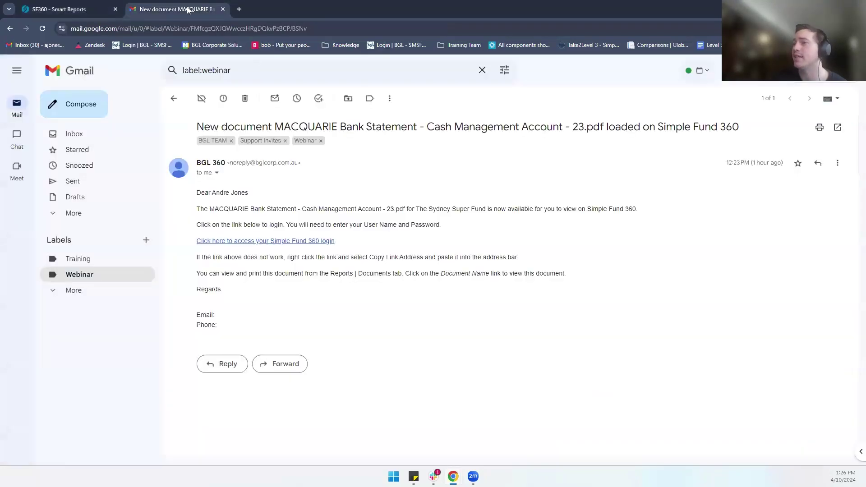
pyautogui.click(71, 116)
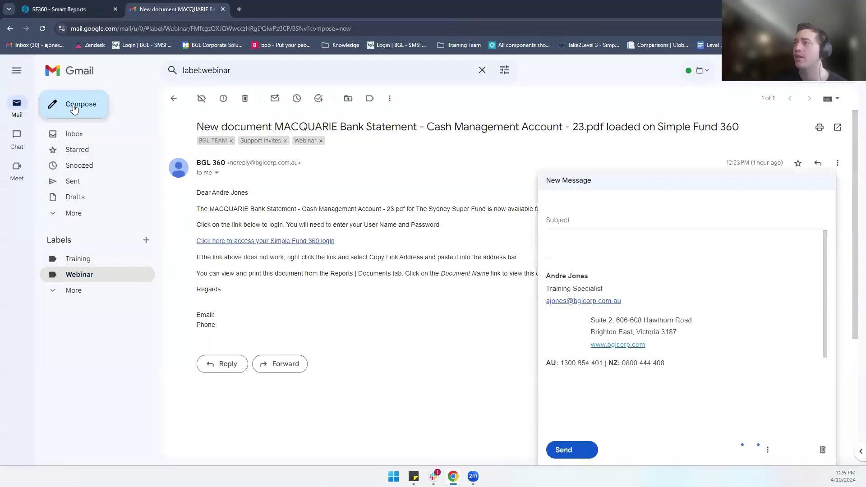
pyautogui.click(565, 183)
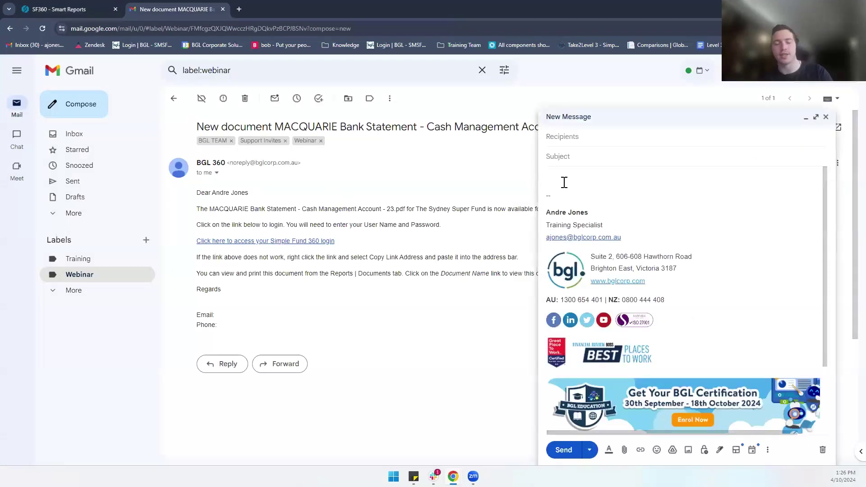
pyautogui.hotkey('ctrl', 'v')
pyautogui.scroll(10, 564, 183)
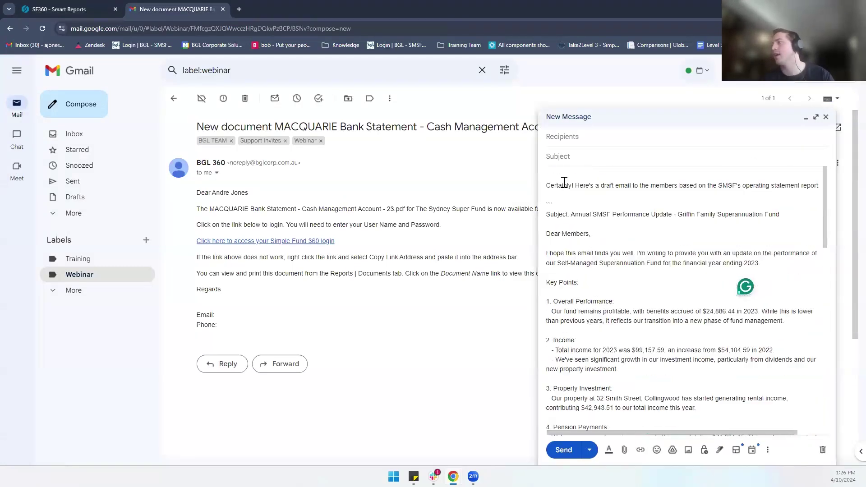
# Delete the AI's introductory sentence and the stray marks above the subject line in the message body.
pyautogui.click(564, 142)
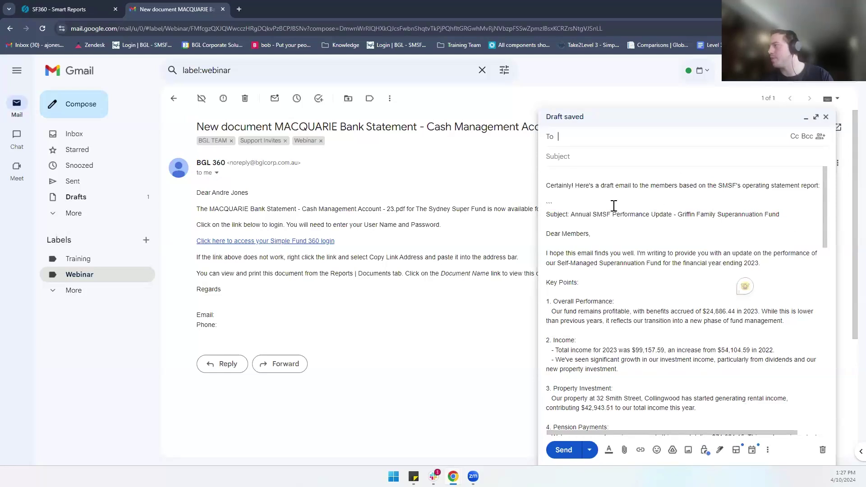
pyautogui.moveTo(546, 185); pyautogui.dragTo(589, 207)
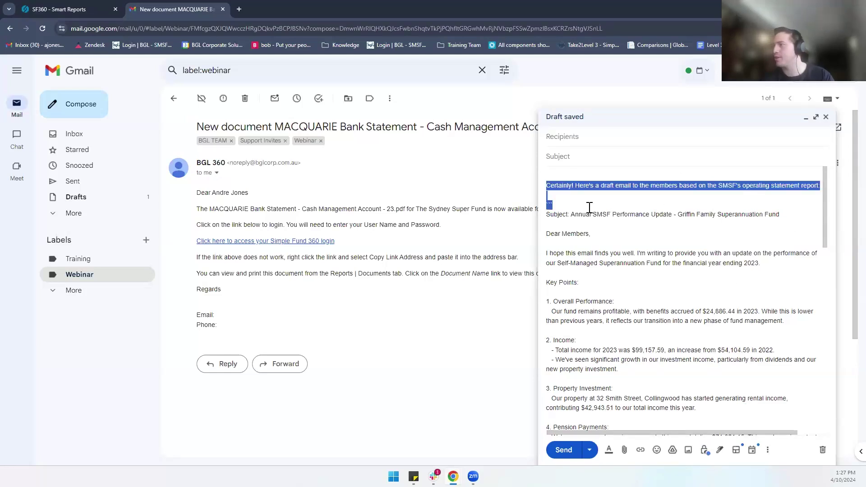
pyautogui.press('BackSpace')
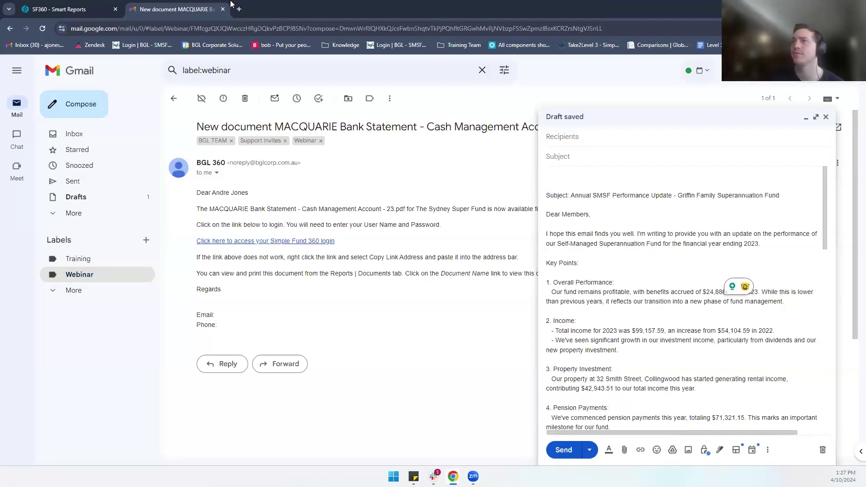
# Return to SF360, look at the 2023 Workpapers, and go back to the smart reports to display the Trial Balance.
pyautogui.click(67, 7)
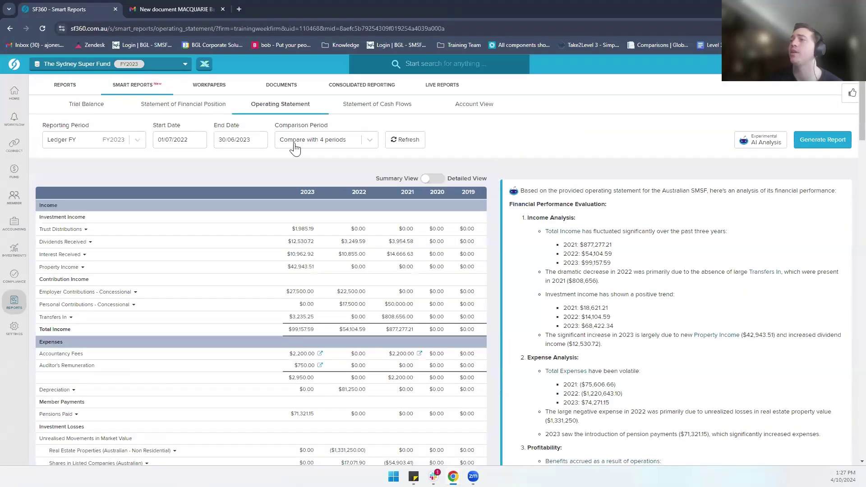
pyautogui.click(770, 140)
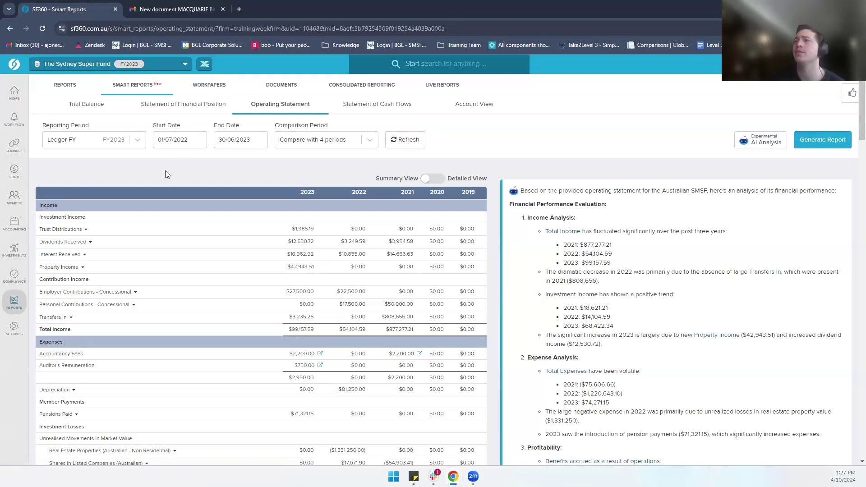
pyautogui.click(198, 92)
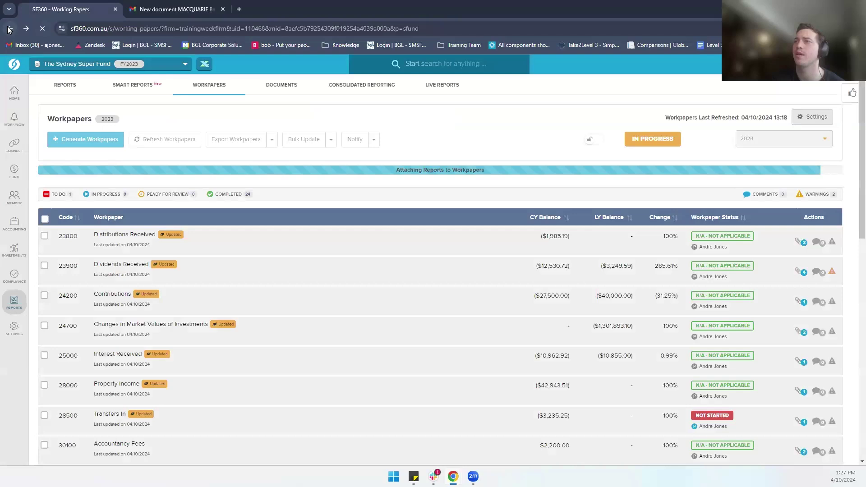
pyautogui.click(9, 29)
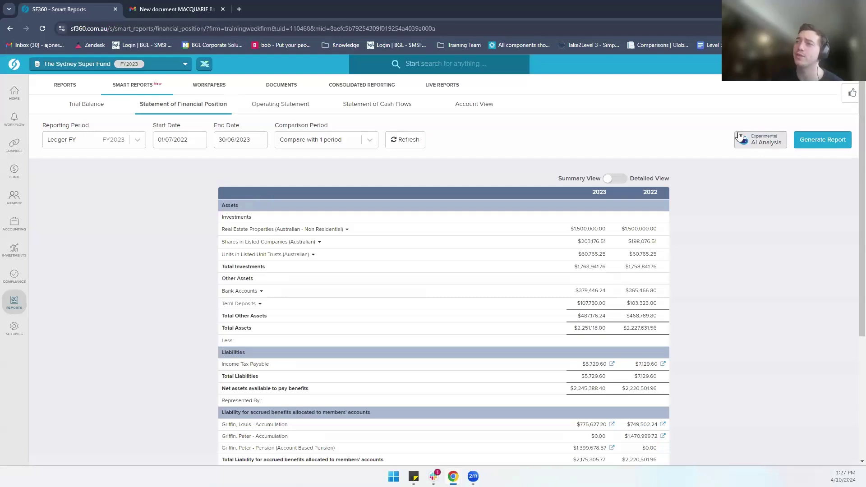
pyautogui.click(84, 105)
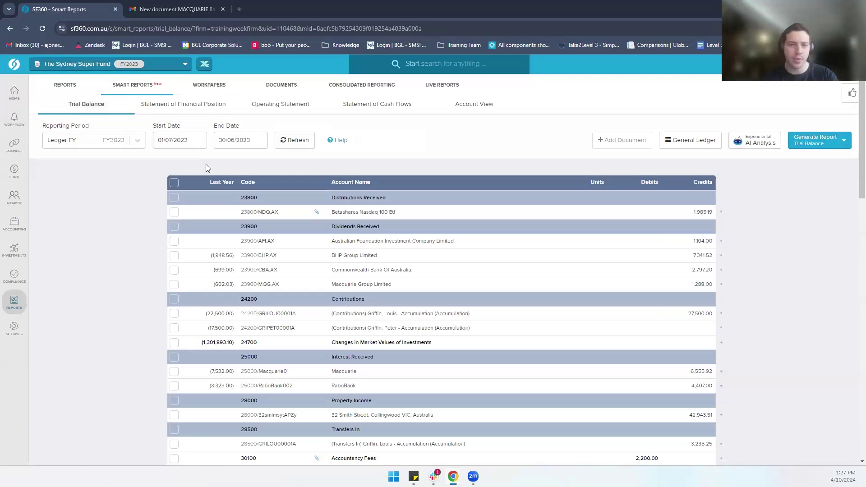
pyautogui.hotkey('alt', 'Tab')
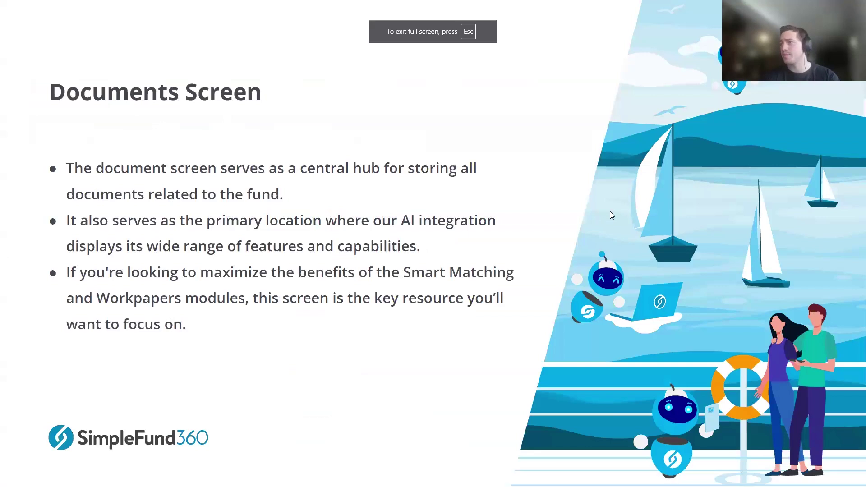
pyautogui.click(610, 212)
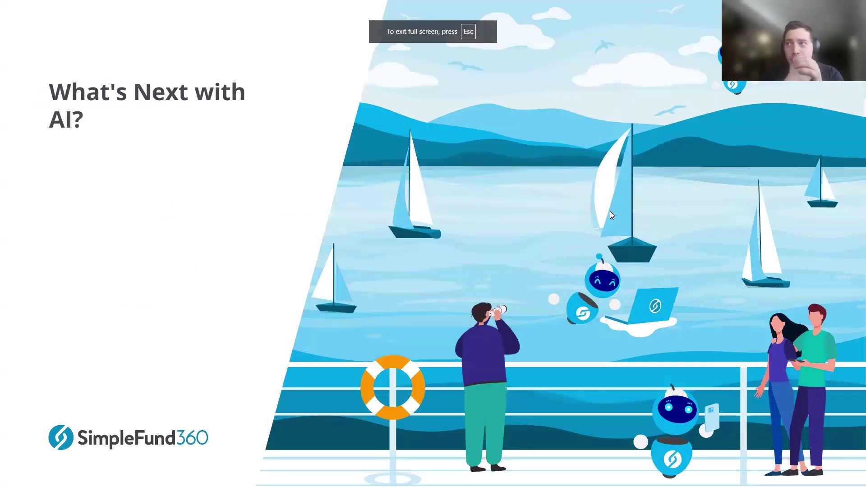